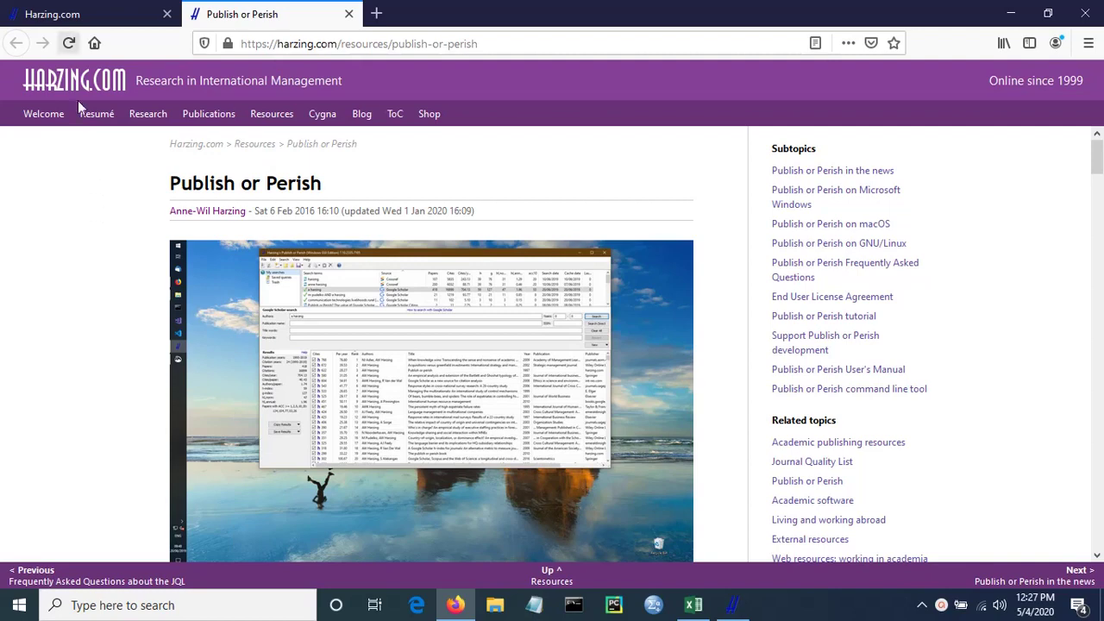
Step: Leave the Harzing.com web pages and bring the Publish or Perish application forward
click(69, 14)
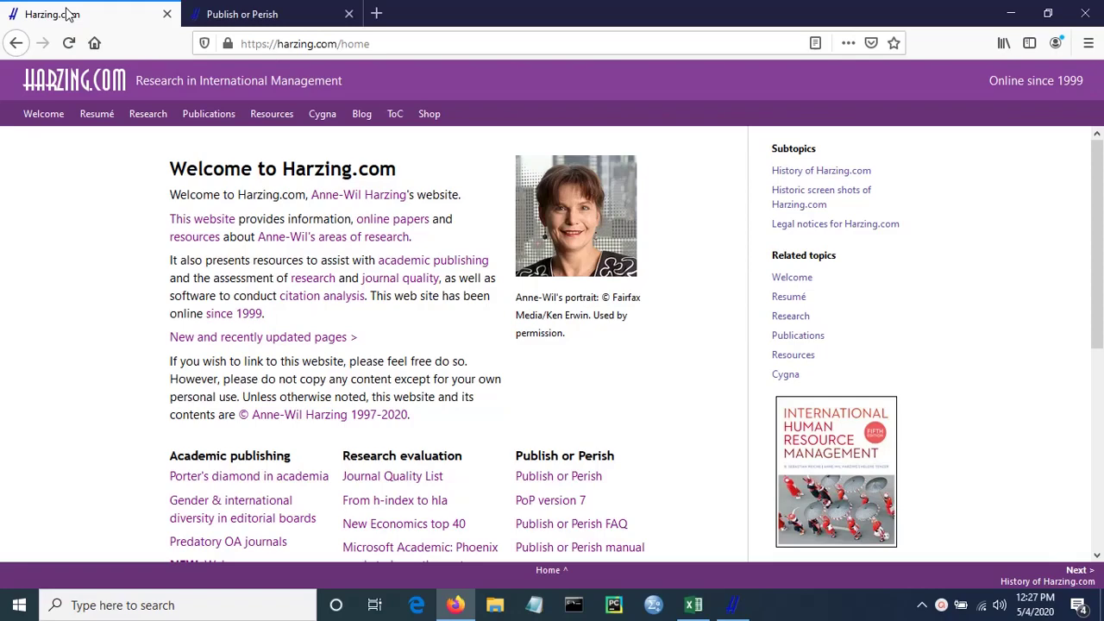
click(262, 20)
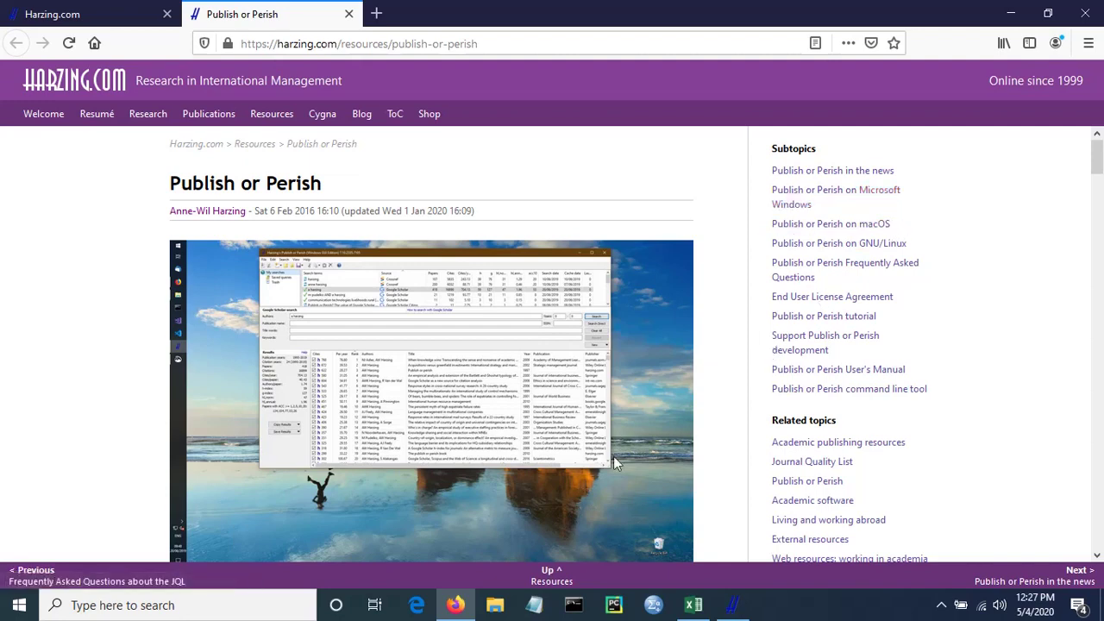
click(747, 609)
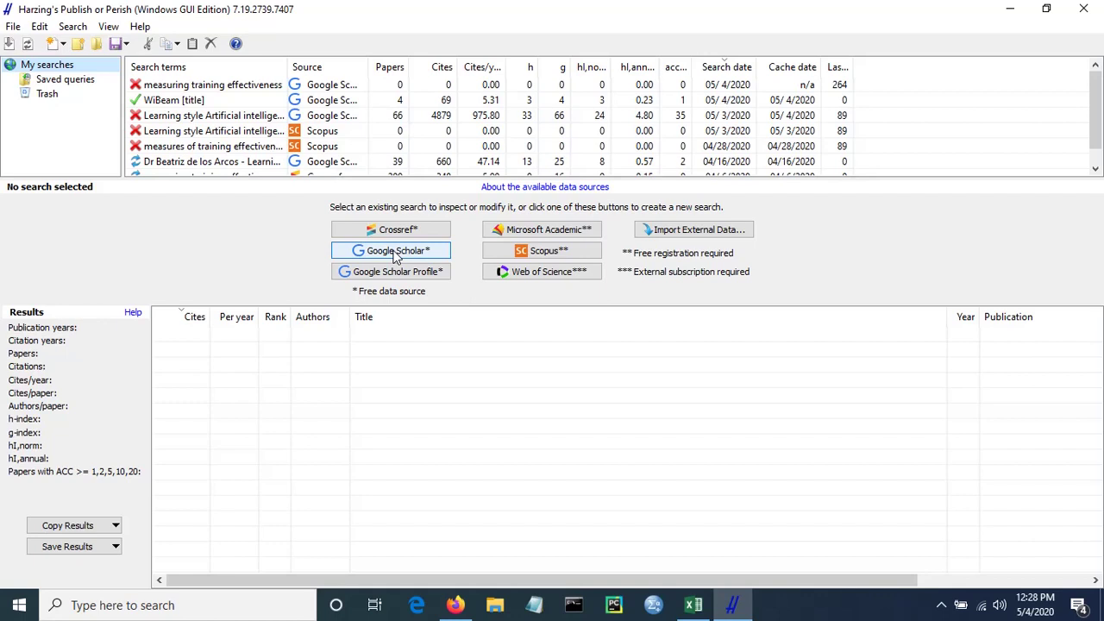
Step: Start a new Google Scholar search with the keywords 'Training effectiveness'
click(396, 252)
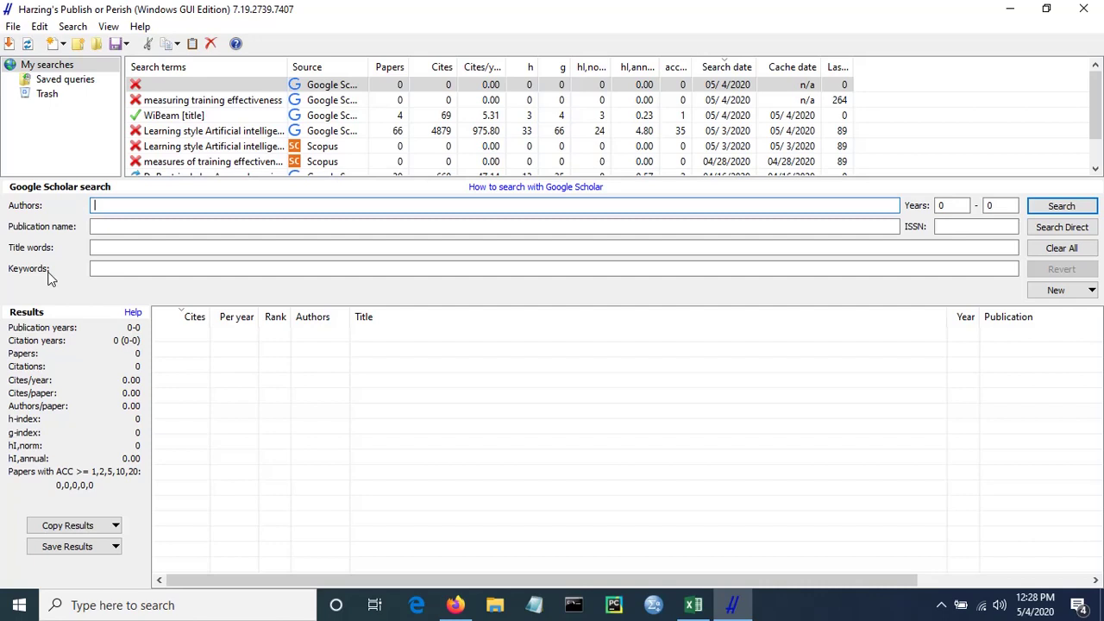
click(166, 271)
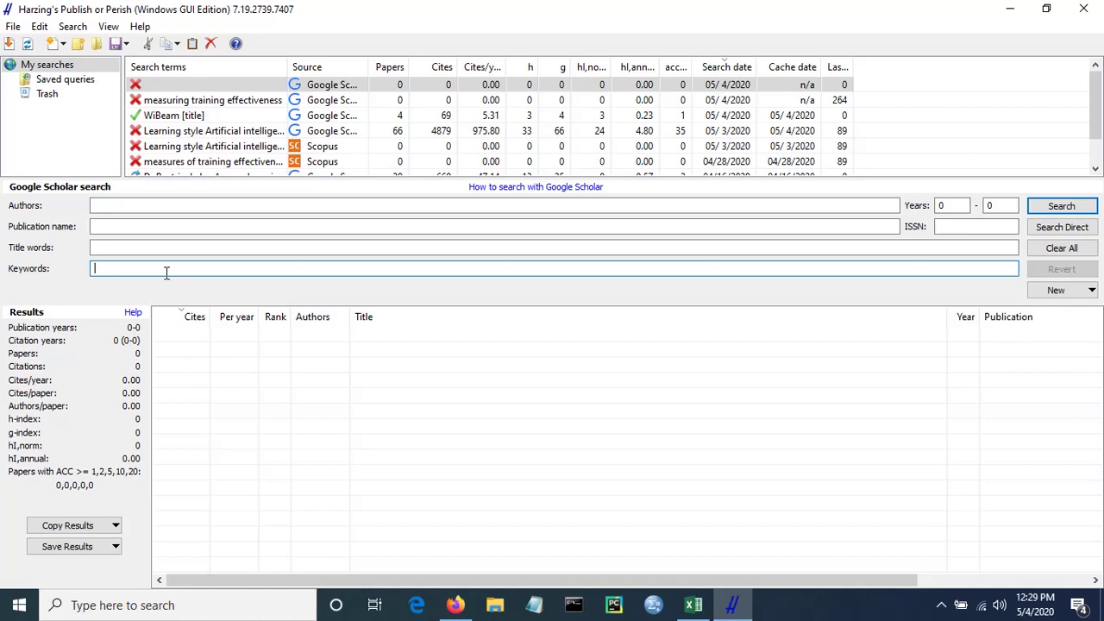
text(Trai)
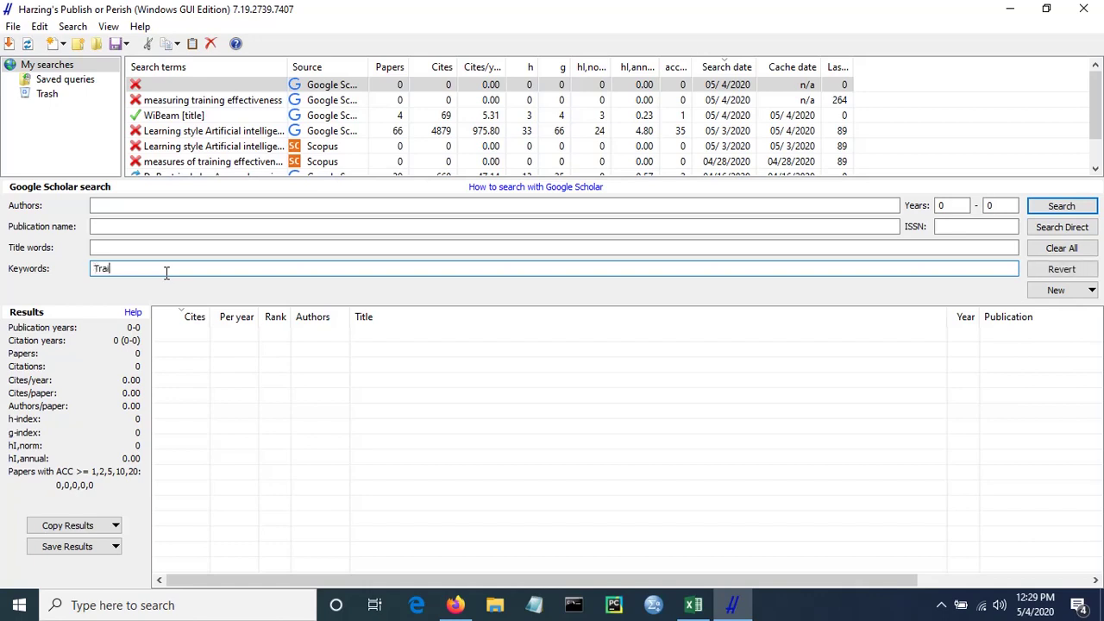
text(ning effectiveness)
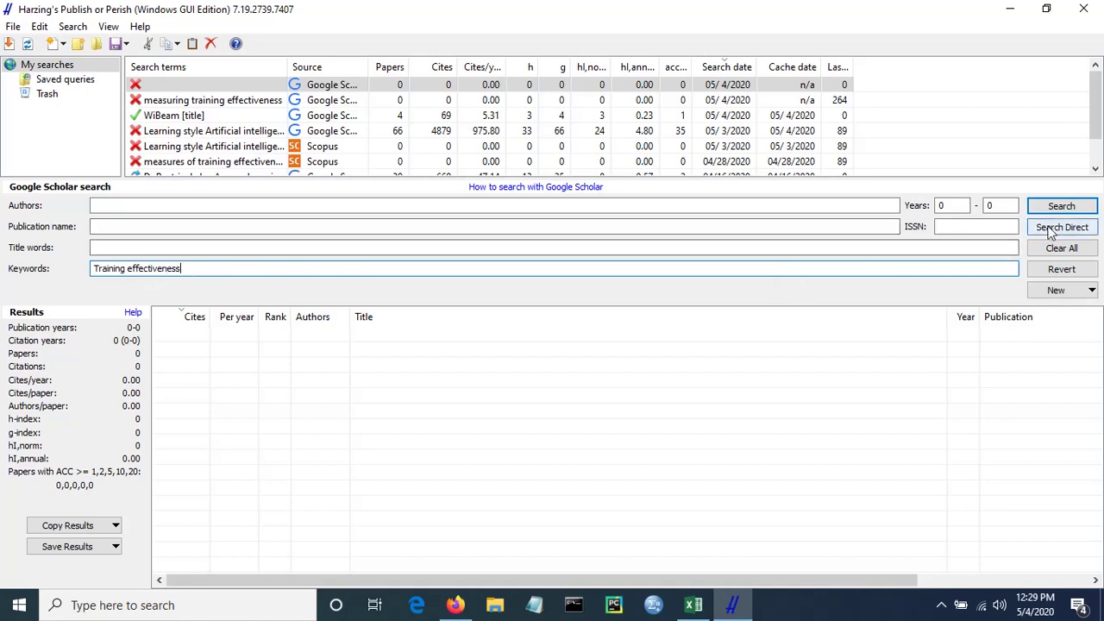
Step: Limit the search years to 2015 through 2020
click(954, 205)
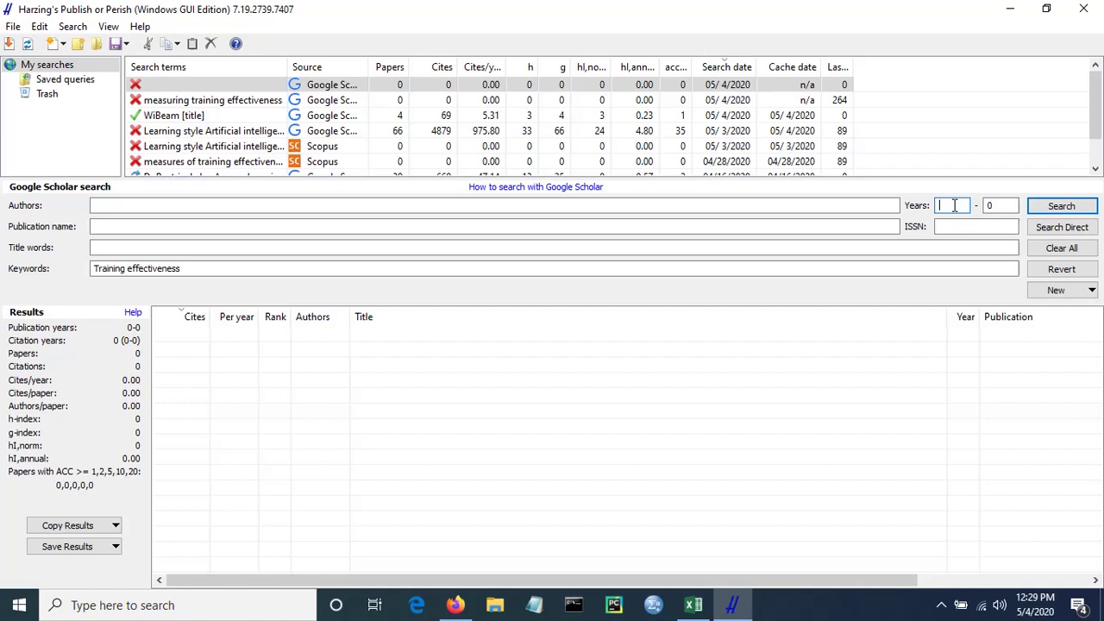
text(2015)
key(Tab)
text(2020)
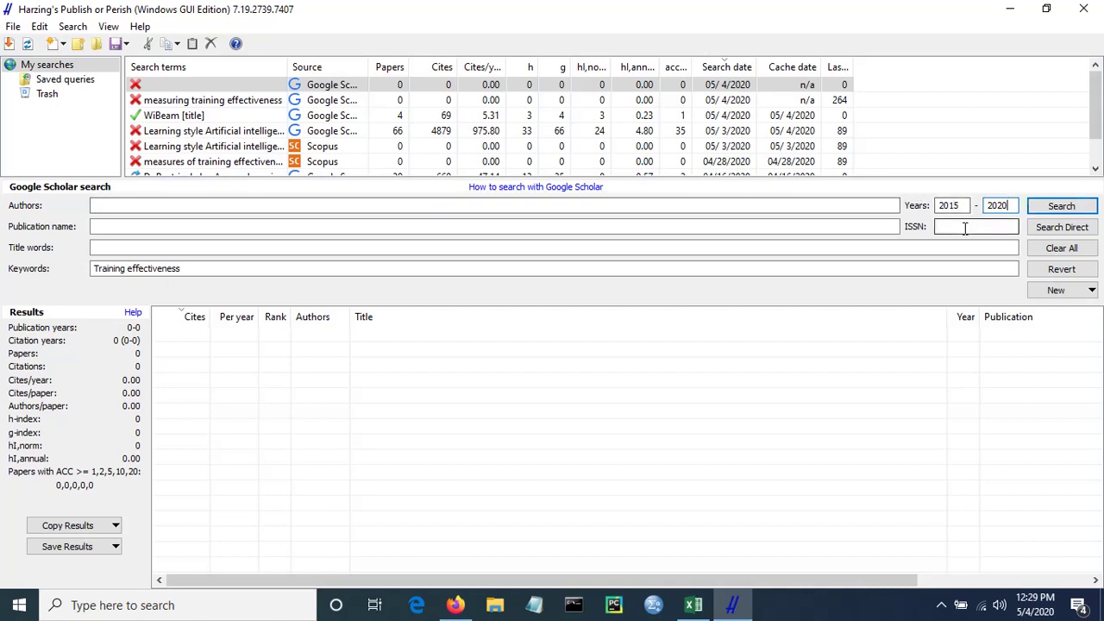
click(946, 228)
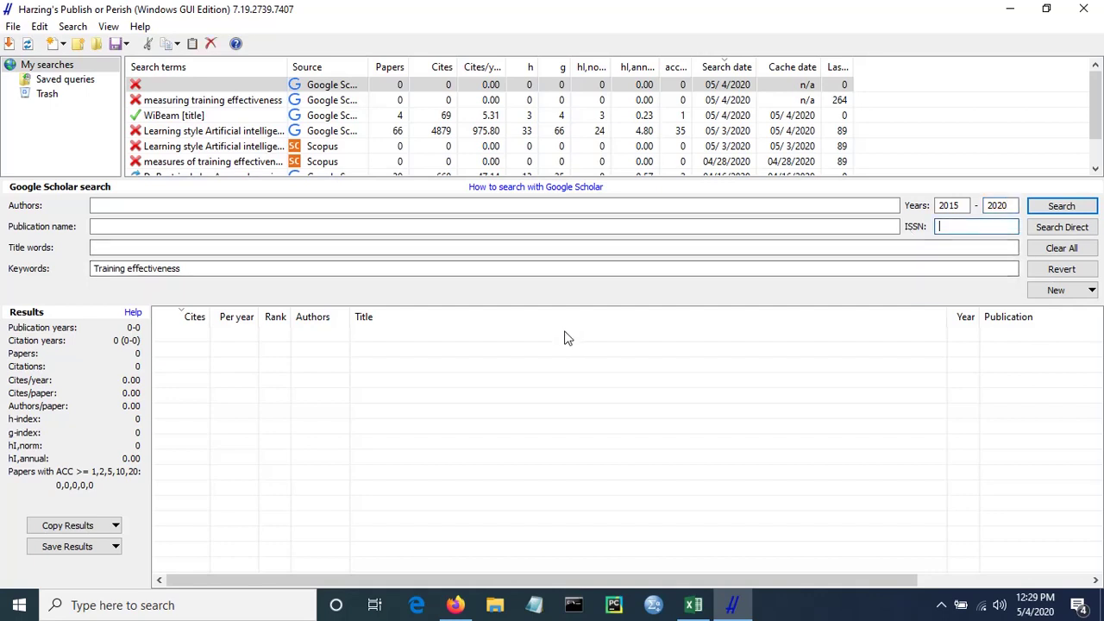
Step: Run the Training effectiveness search and cancel it once 100 results are listed
click(1061, 207)
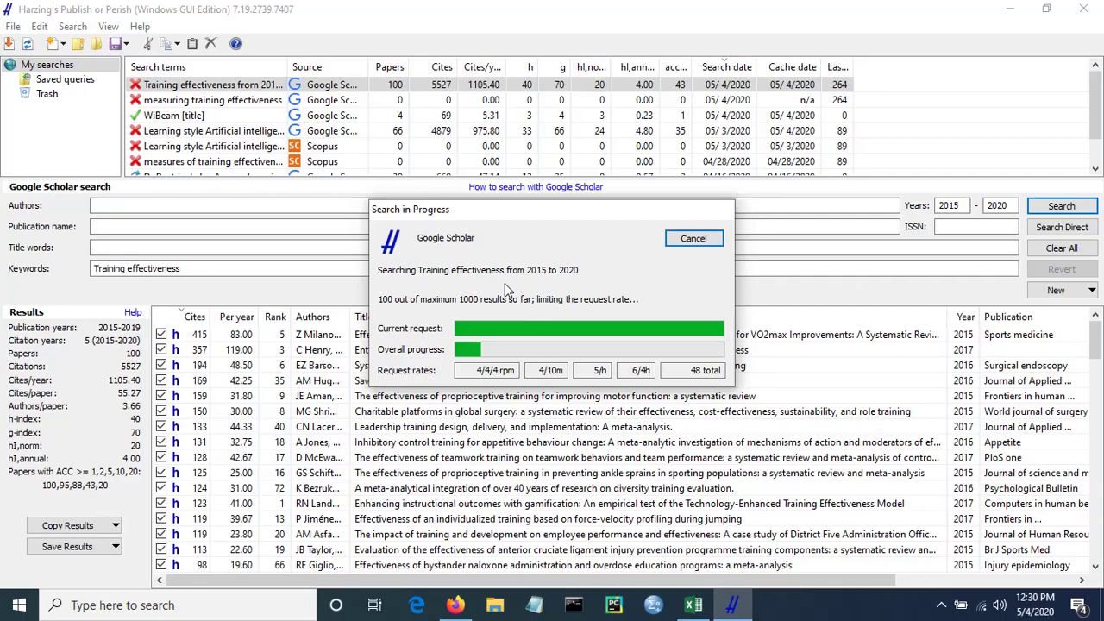
click(686, 244)
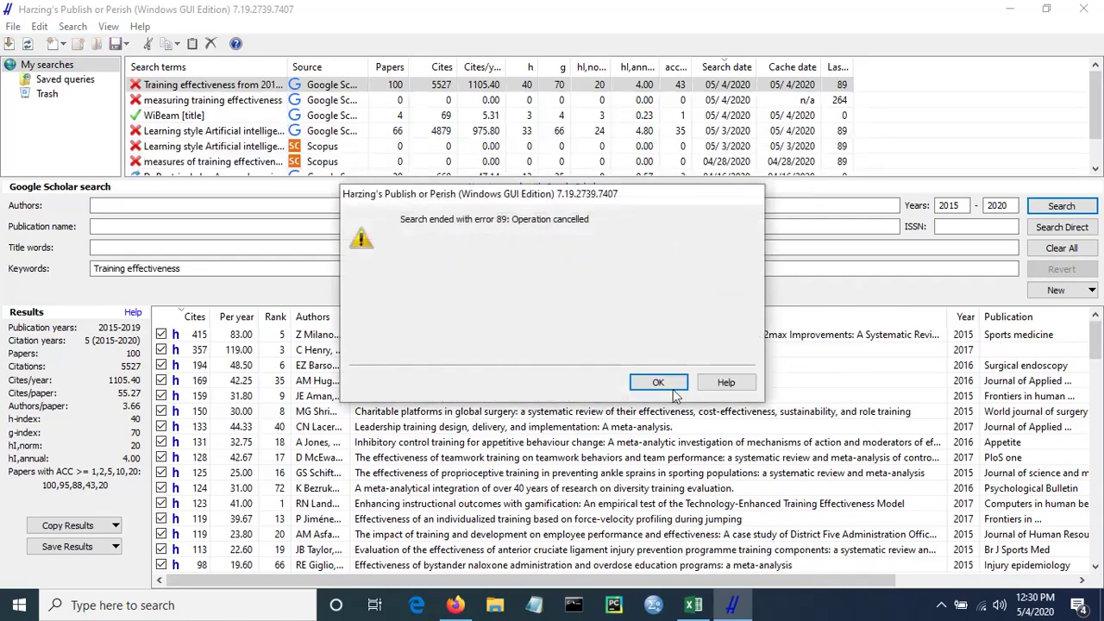
click(658, 388)
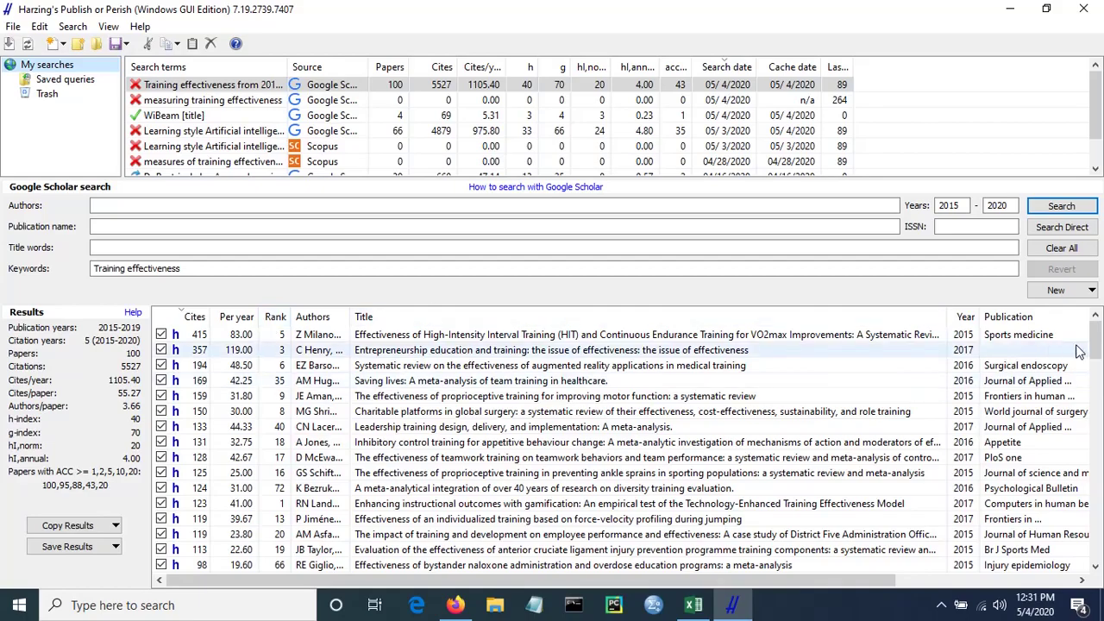
drag(1098, 348, 1095, 288)
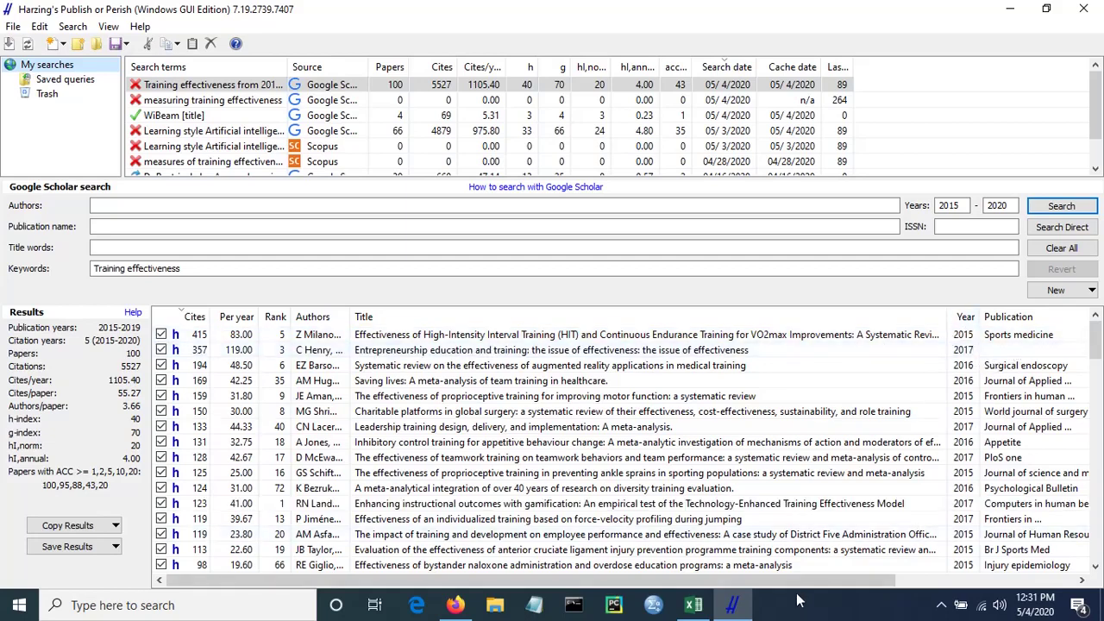
drag(792, 580, 949, 573)
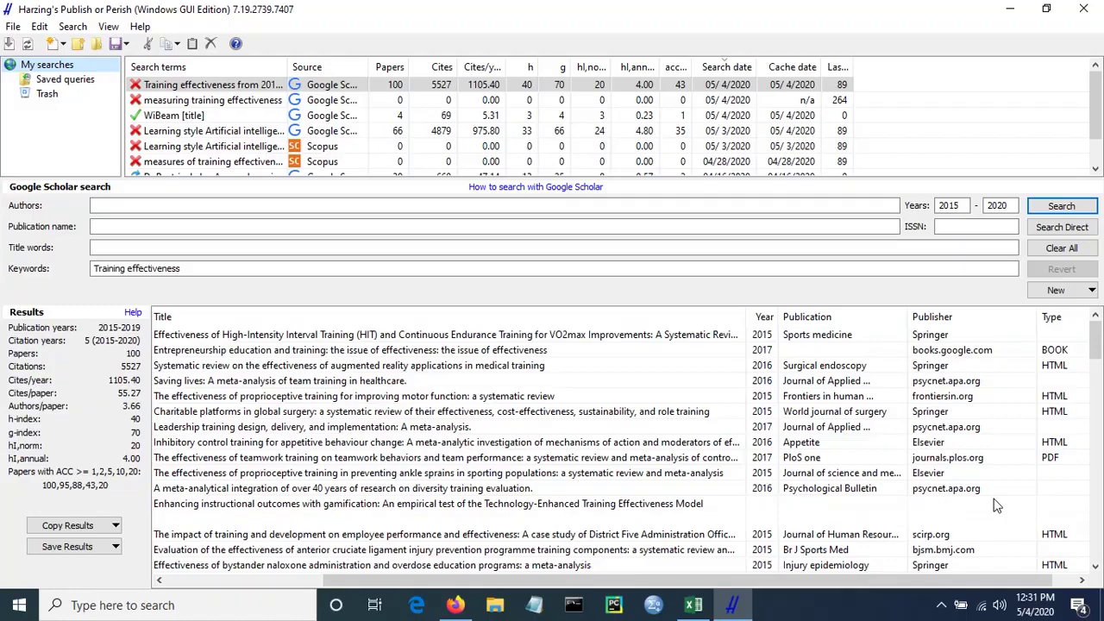
drag(950, 577, 970, 578)
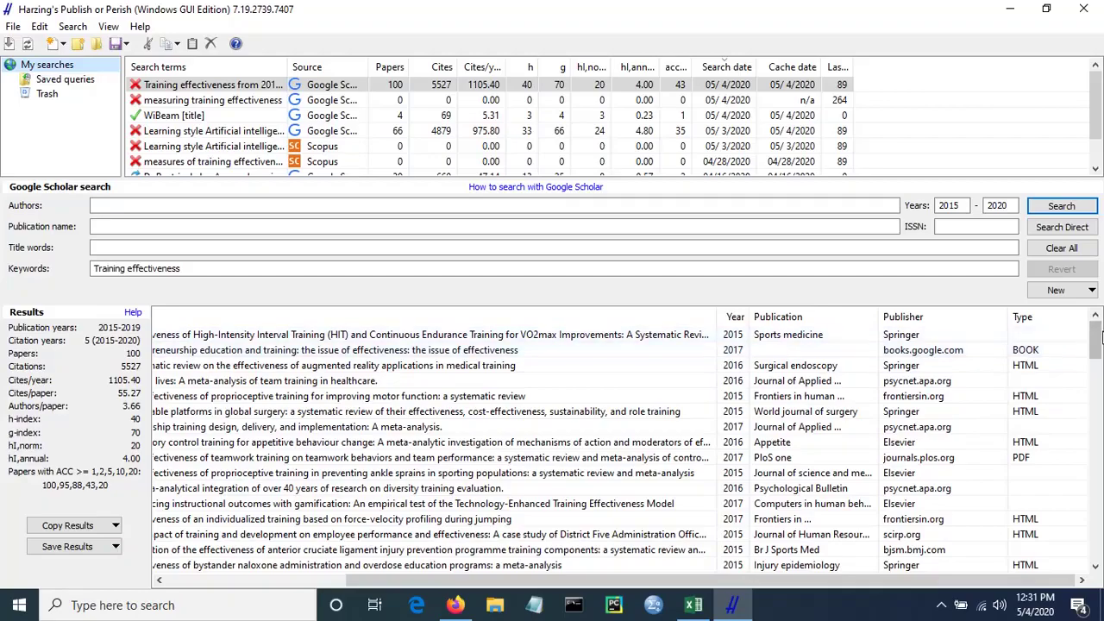
mouse_move(1096, 345)
mouse_down()
mouse_move(1099, 463)
mouse_move(1094, 332)
mouse_up()
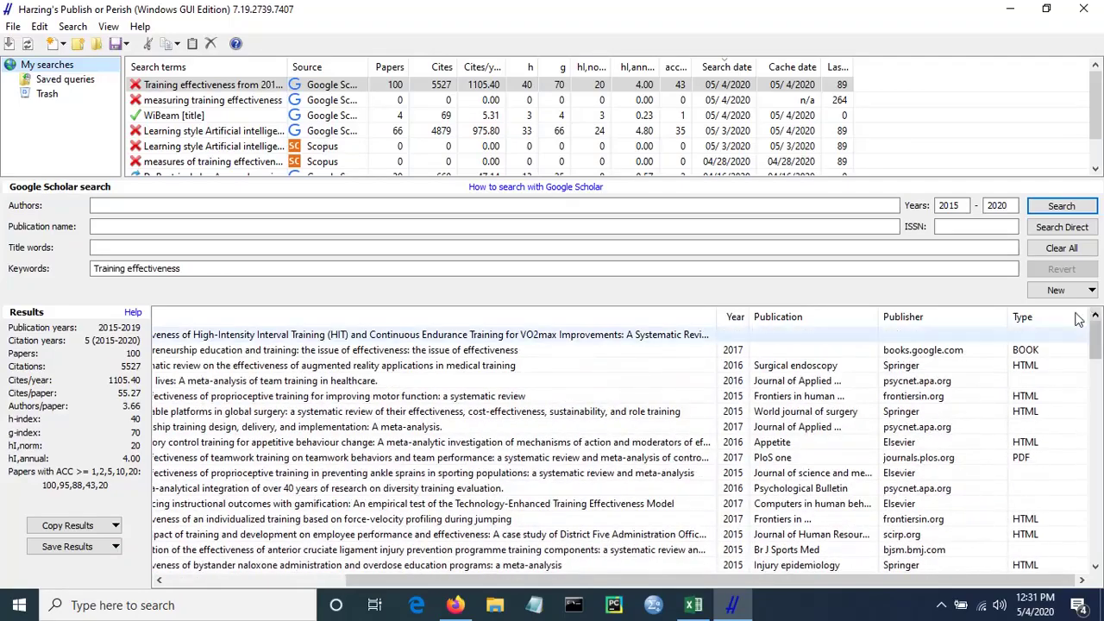
drag(539, 579, 352, 590)
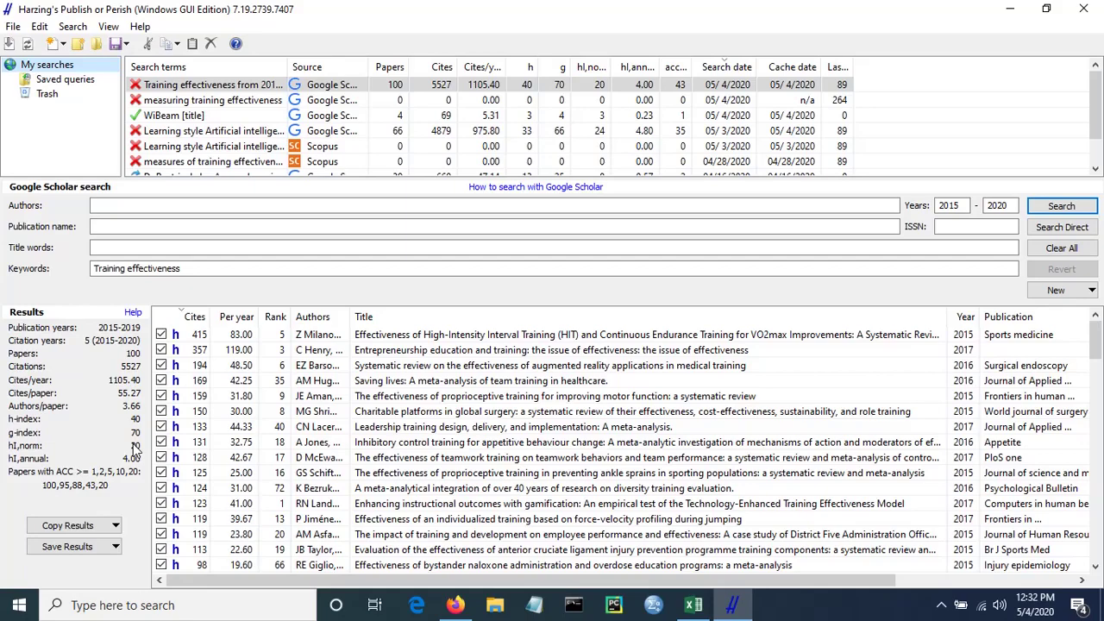
Step: Sort by Rank and untick unwanted papers, e.g. Entrepreneurship education, Trainer attributes, call centers training
click(274, 317)
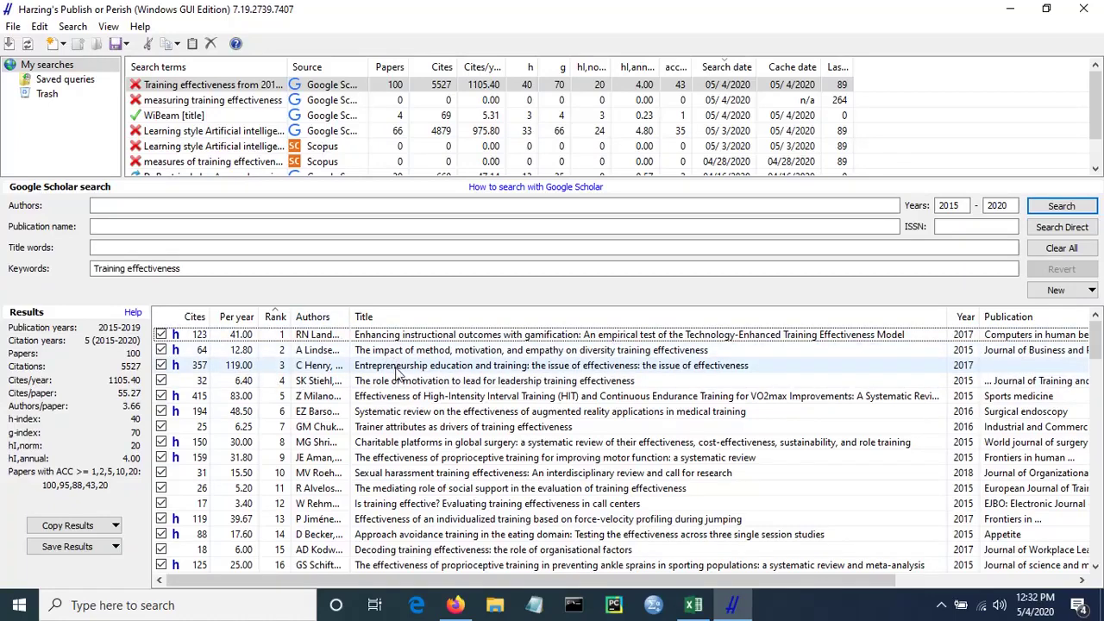
click(162, 366)
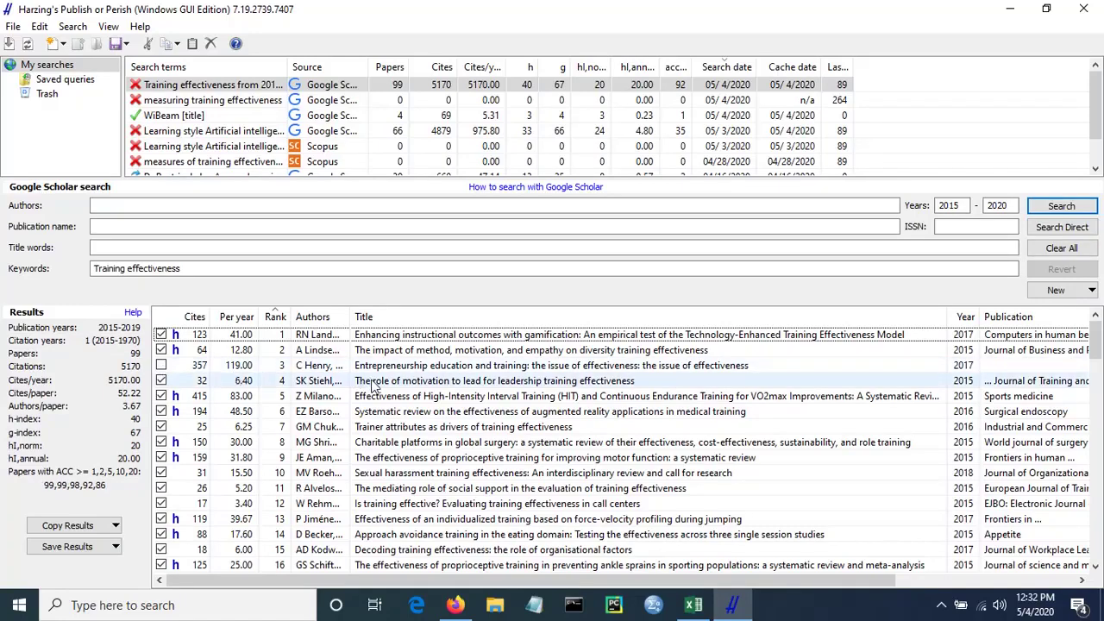
click(161, 381)
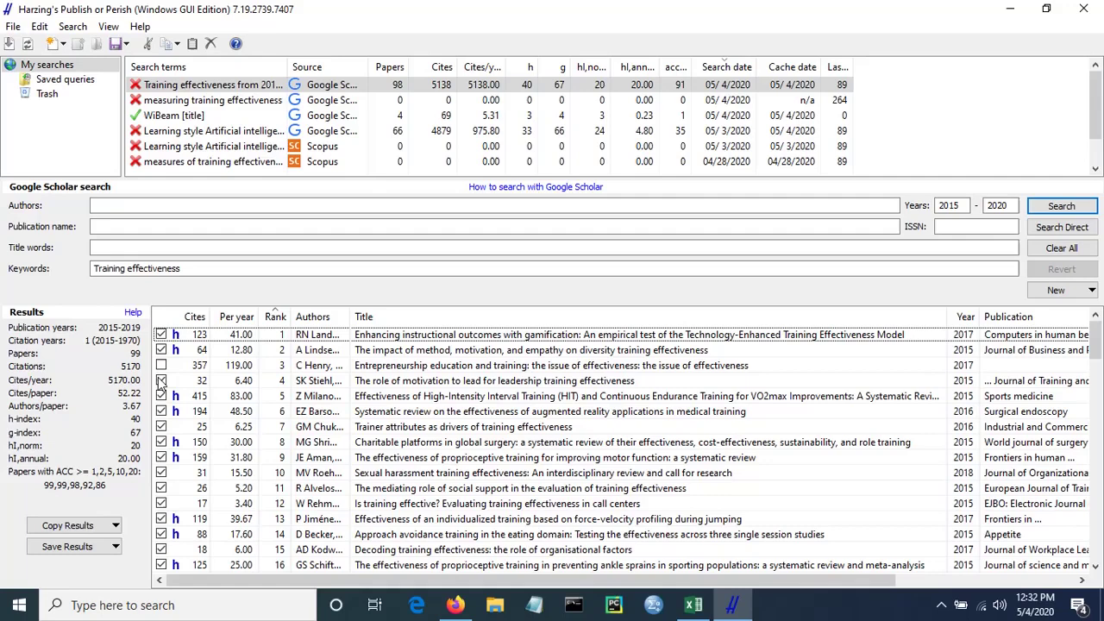
click(162, 427)
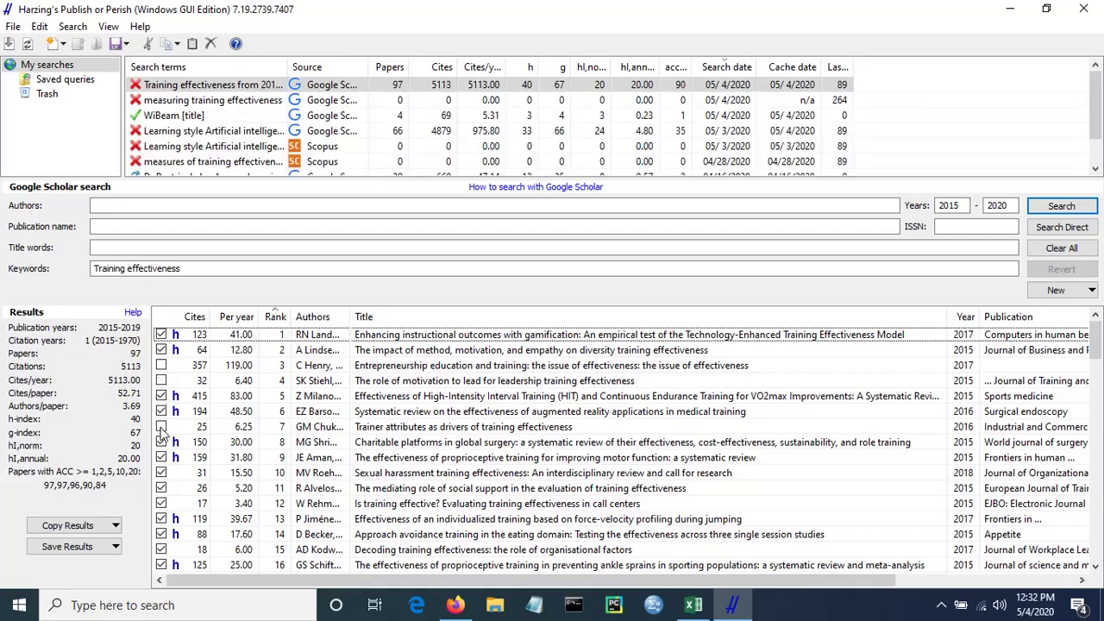
click(161, 474)
click(161, 488)
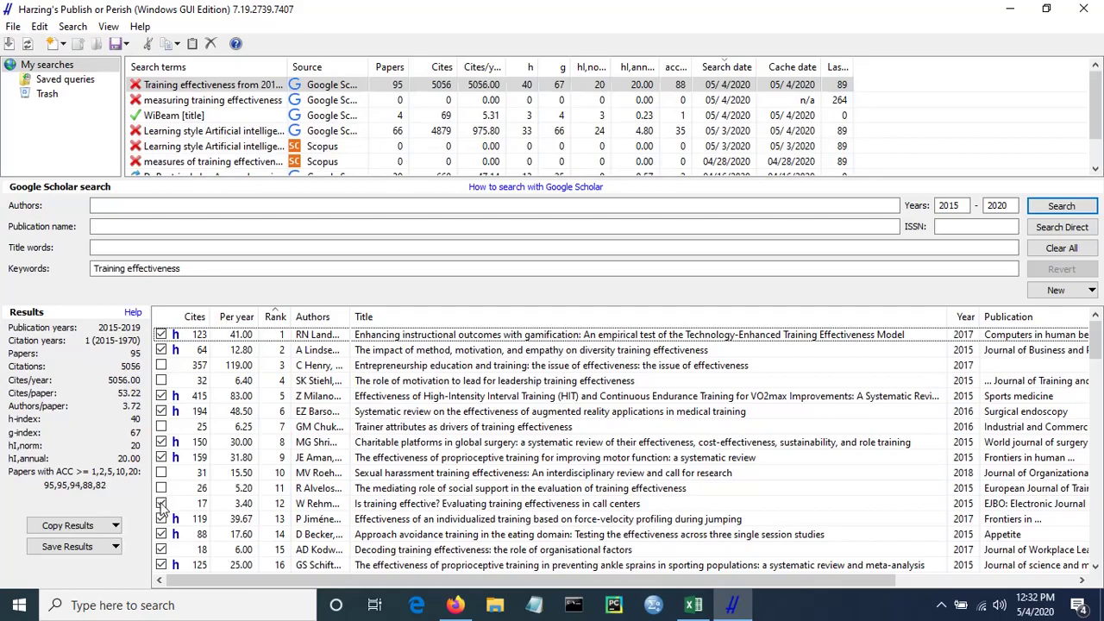
click(161, 504)
click(162, 519)
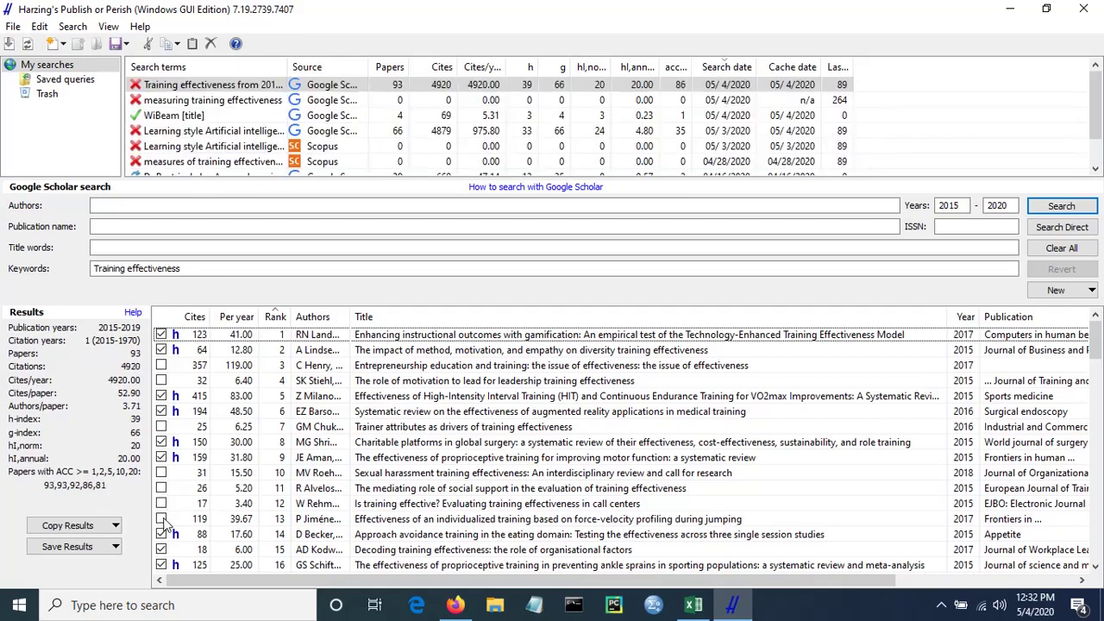
click(161, 534)
click(161, 549)
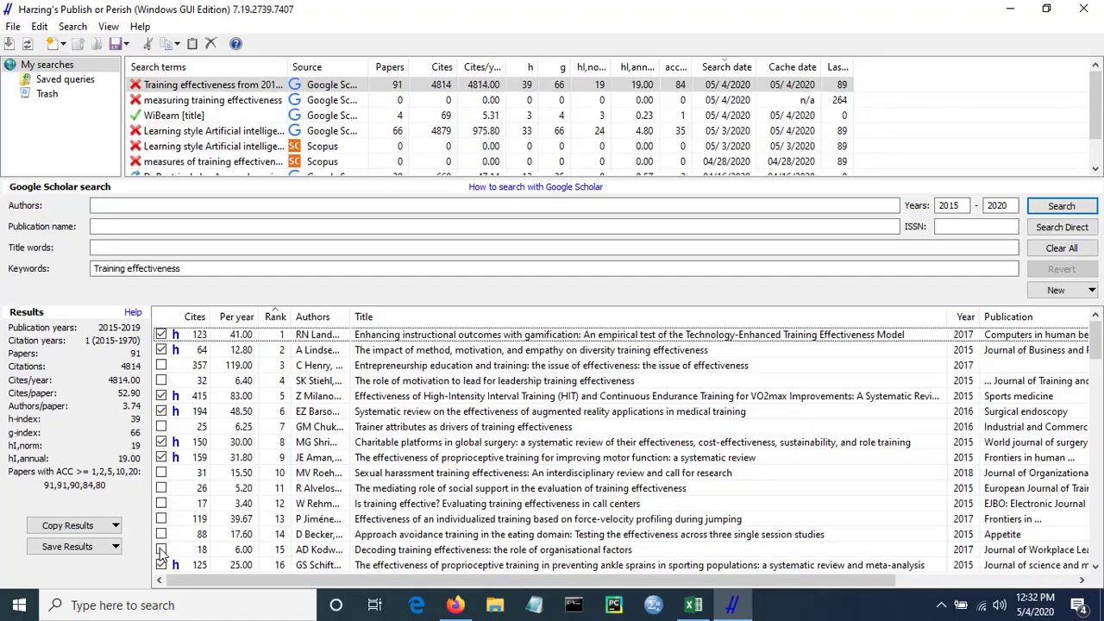
click(161, 565)
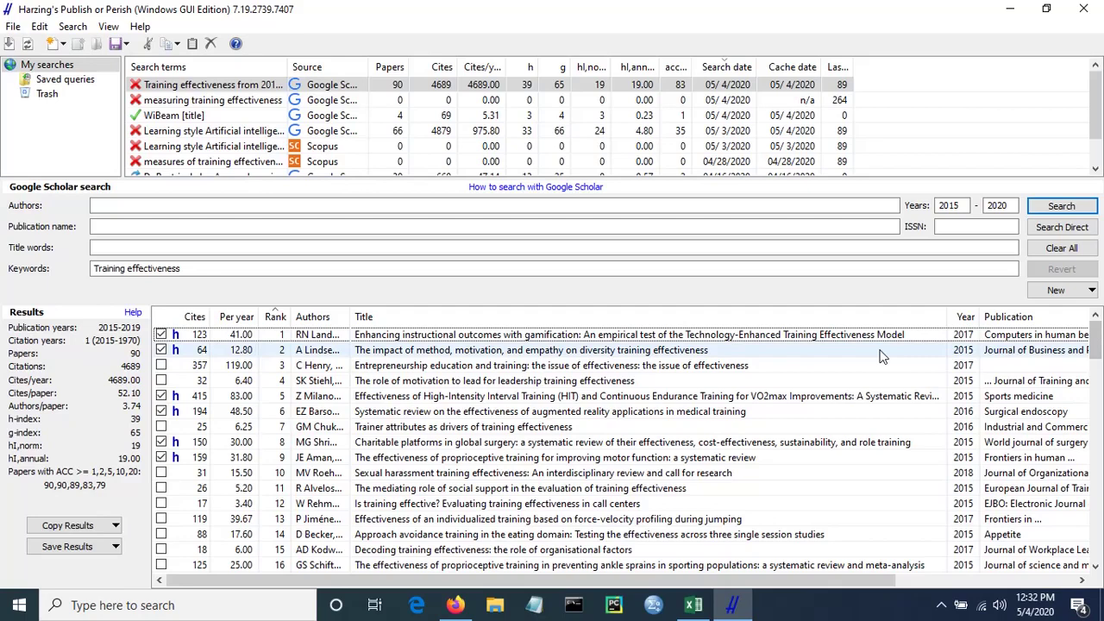
Step: Copy the 90 results as 'Results for Excel with Header'
click(116, 528)
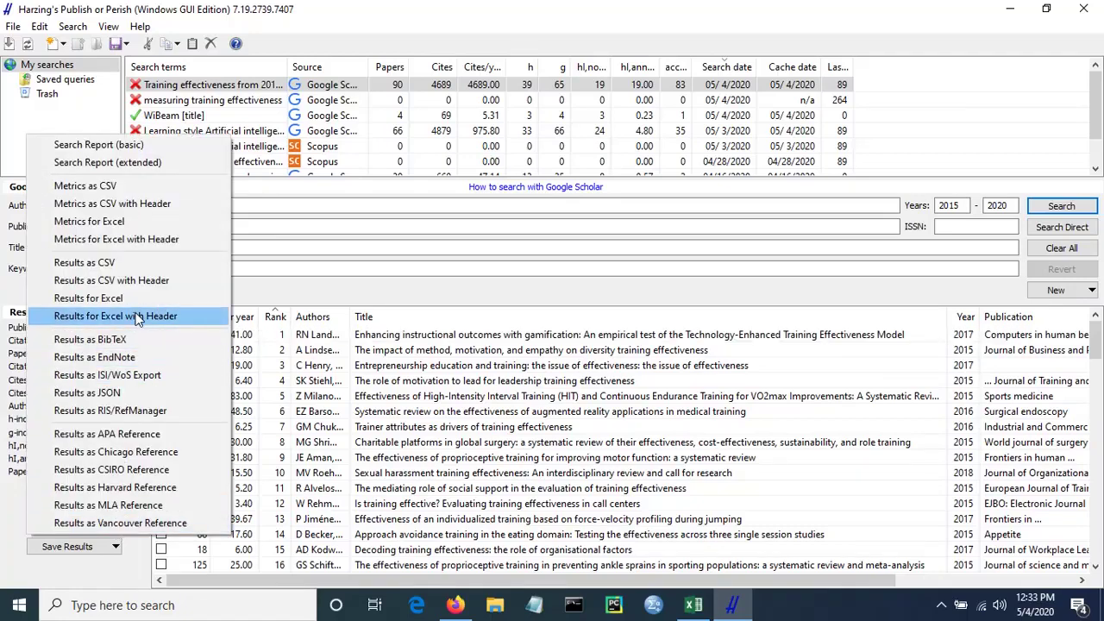
click(135, 317)
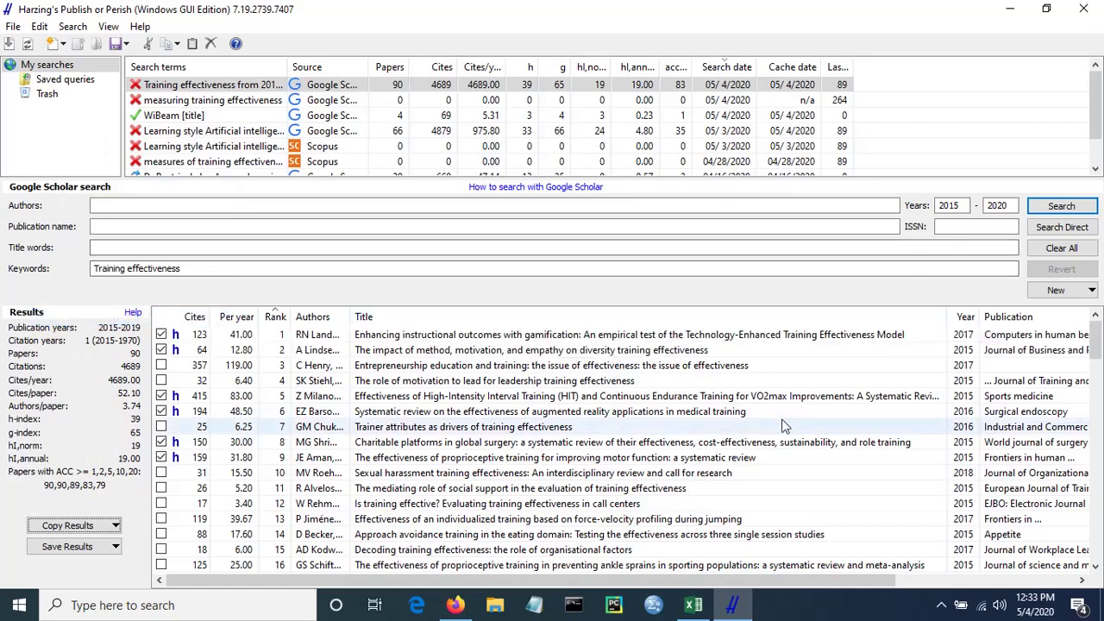
Step: Paste the results into Sheet2 at A1 and compare Year and Cites values with Publish or Perish
click(695, 606)
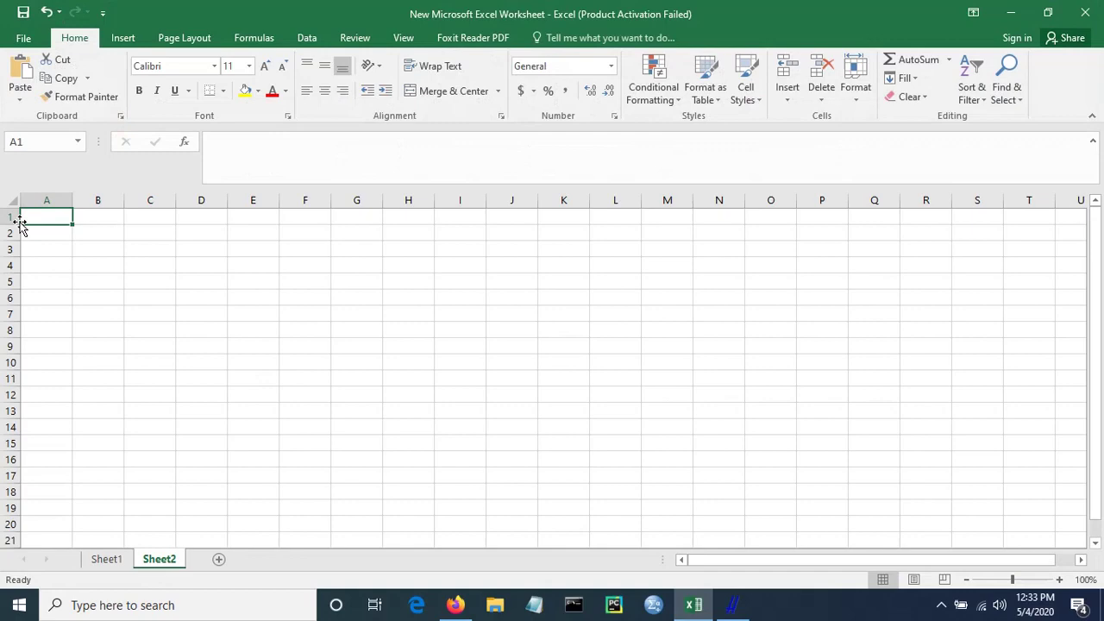
key(ctrl+v)
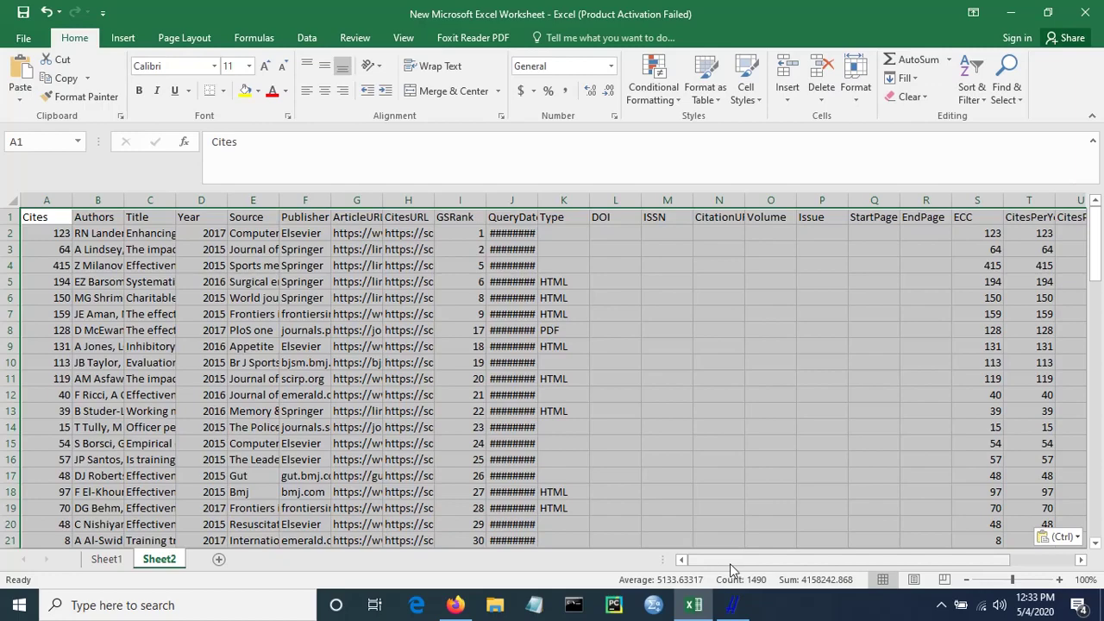
click(215, 268)
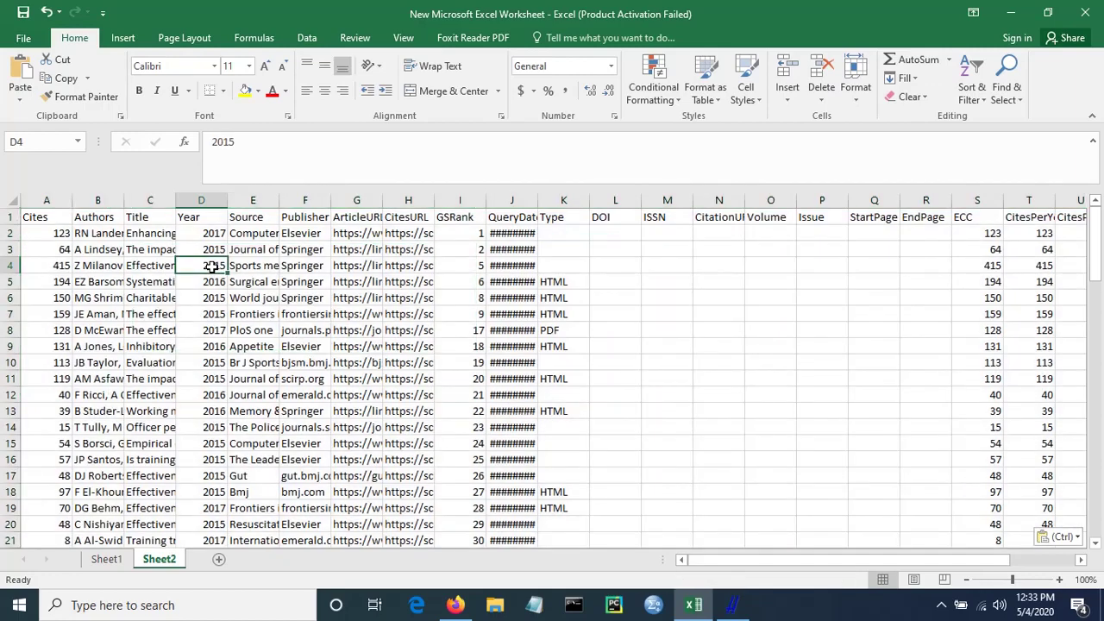
click(57, 237)
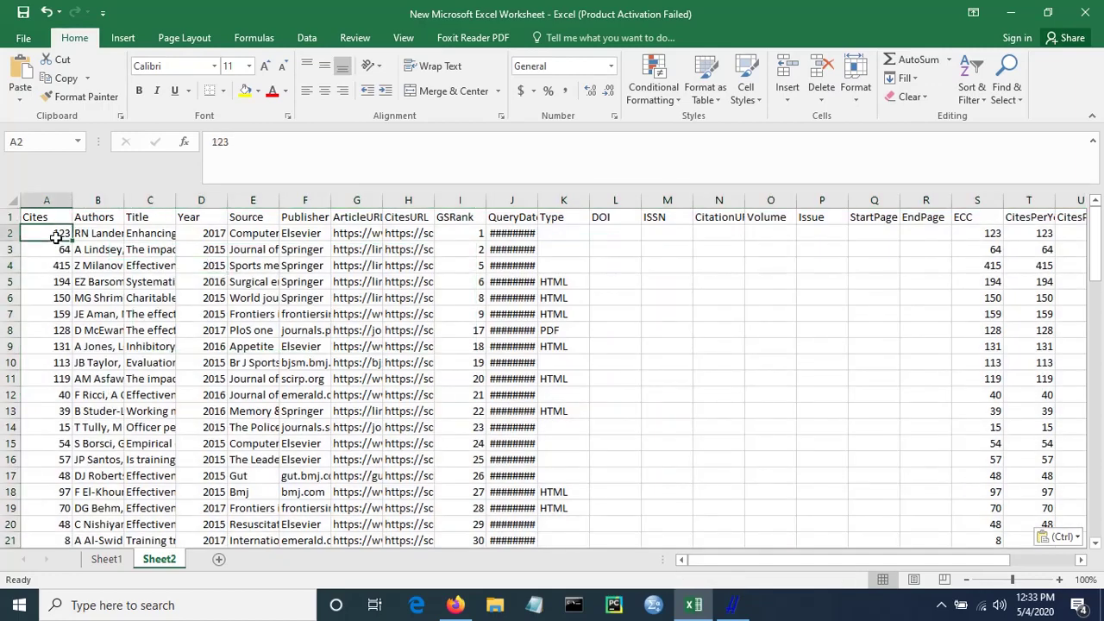
key(alt+Tab)
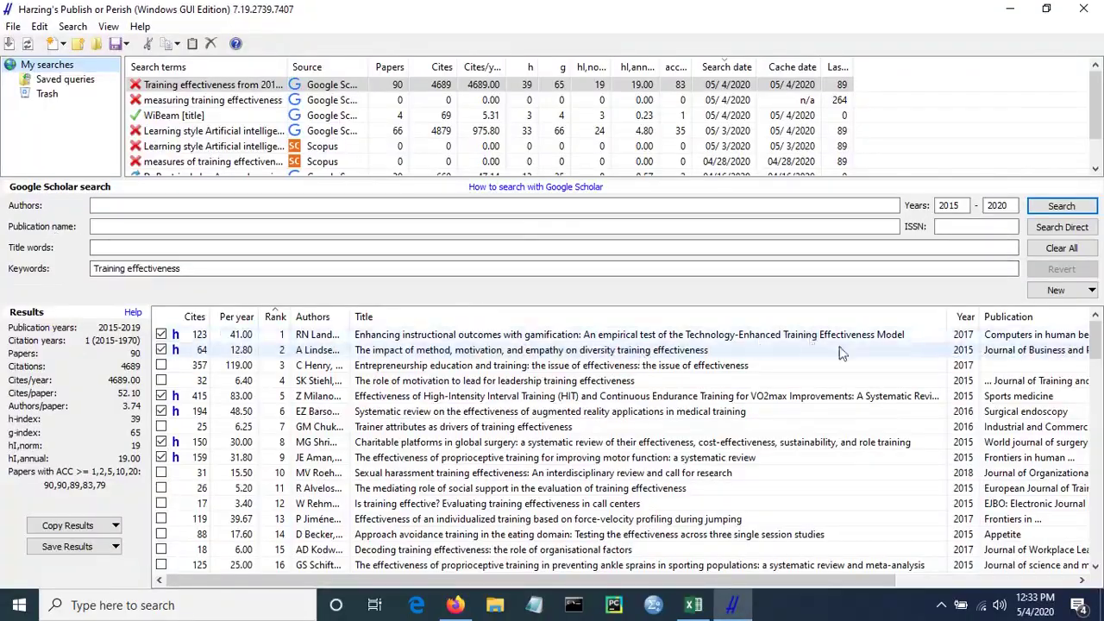
key(alt+Tab)
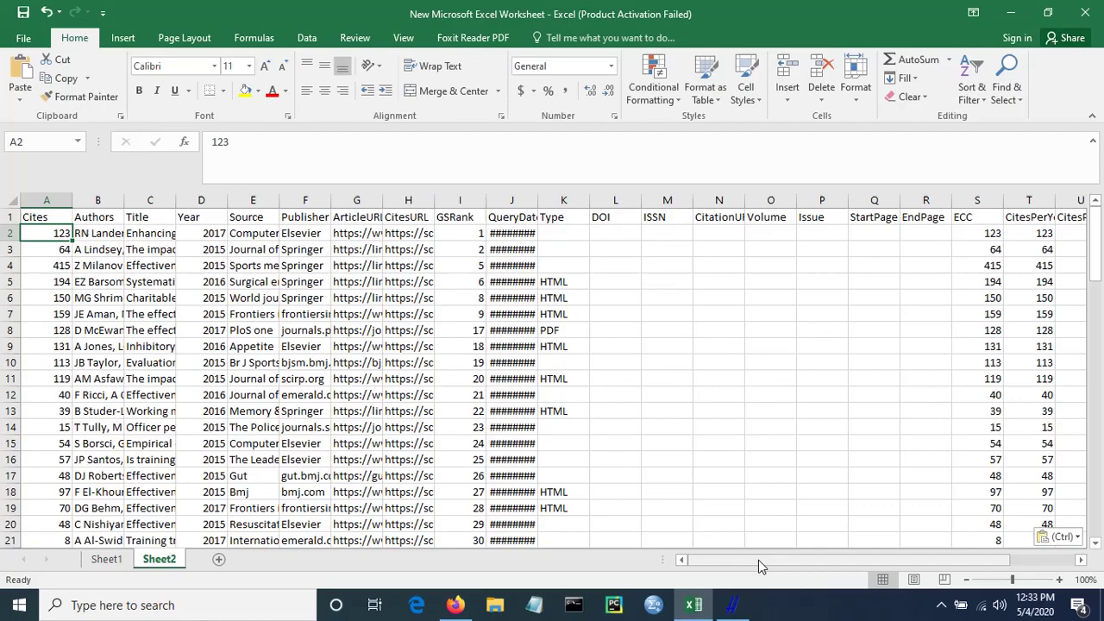
Step: Review the Abstract entries of the first three pasted papers
drag(758, 559, 955, 558)
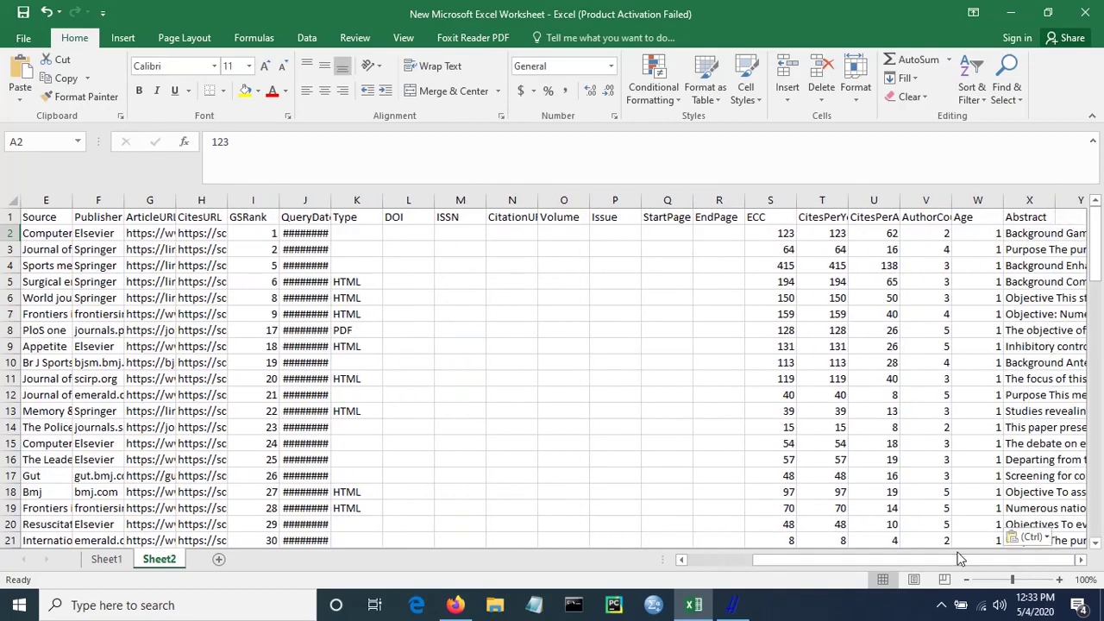
click(1034, 246)
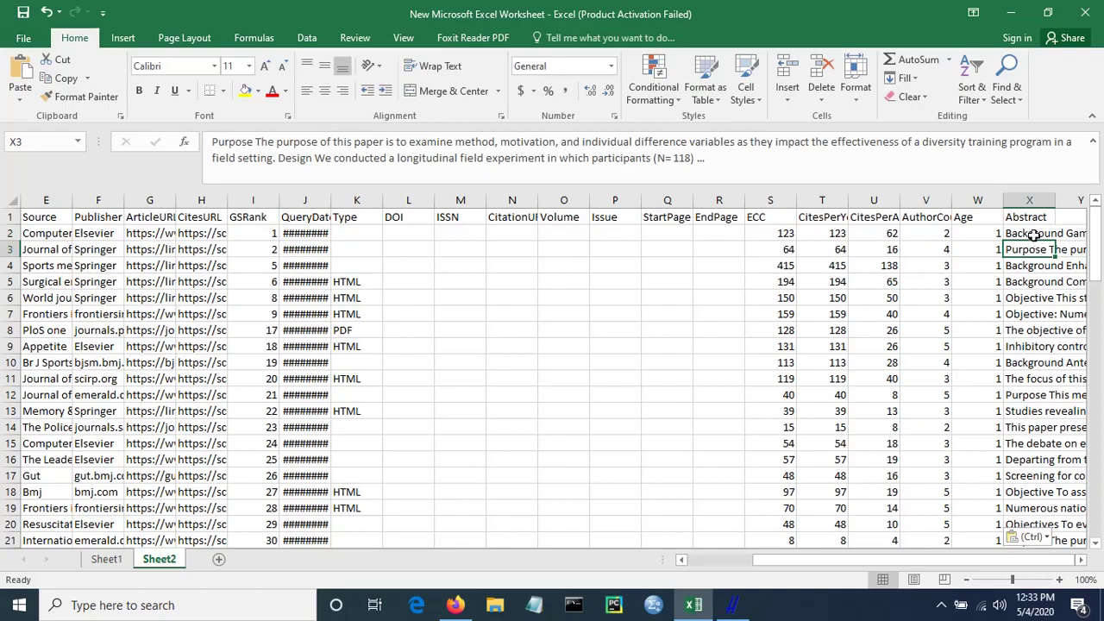
click(1020, 235)
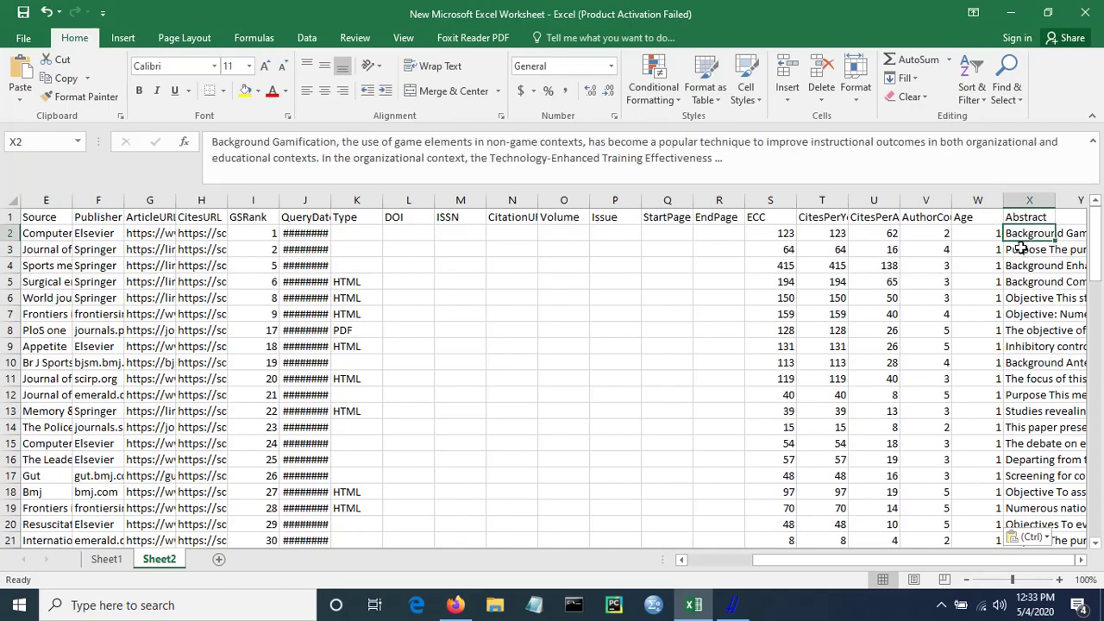
click(1020, 248)
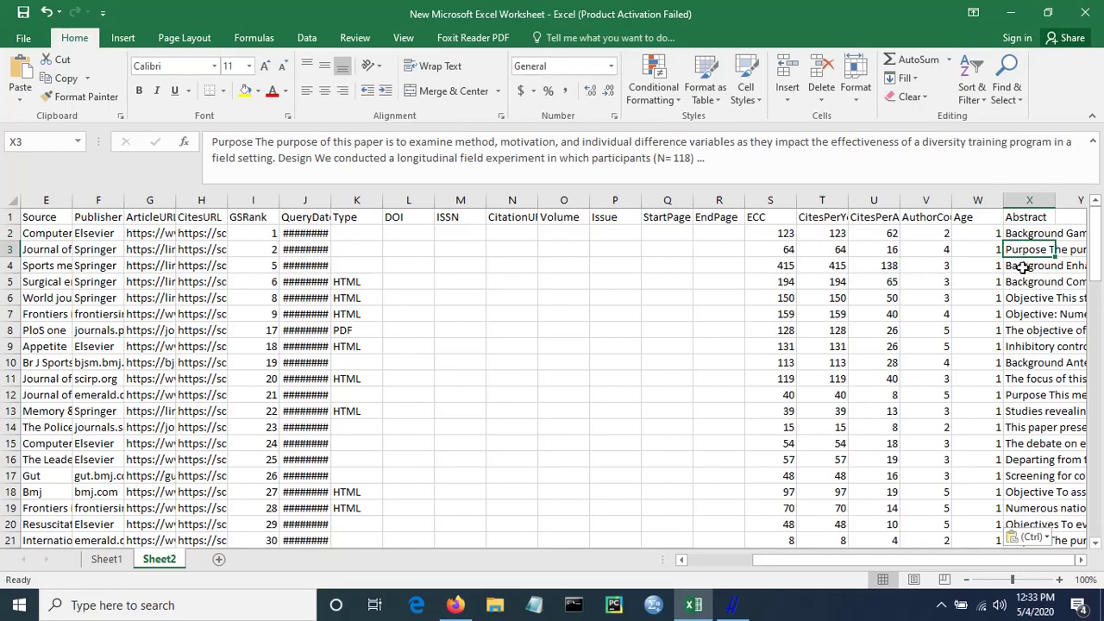
click(1022, 265)
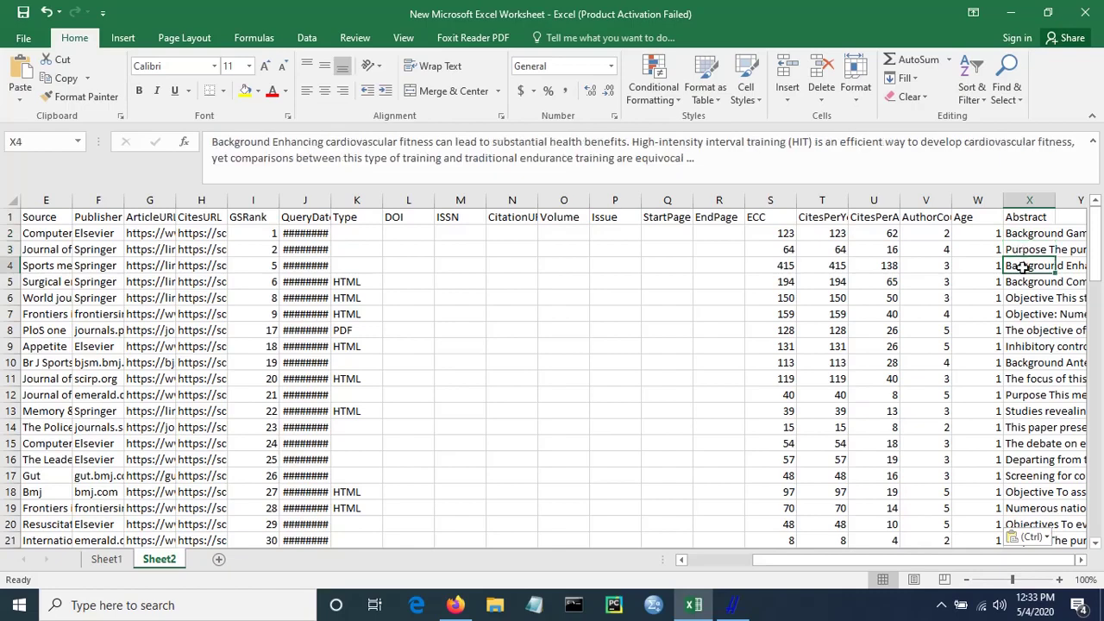
Step: Inspect column headings such as CitesPerYear, AuthorCount, GSRank, CitesURL, ArticleURL and Publisher
click(818, 214)
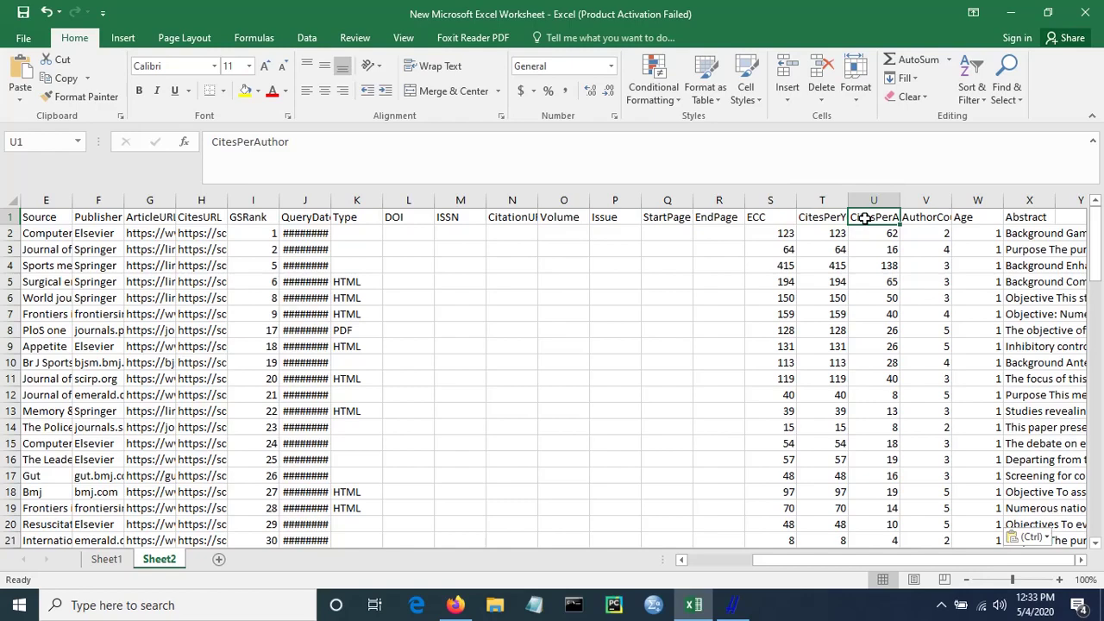
click(921, 218)
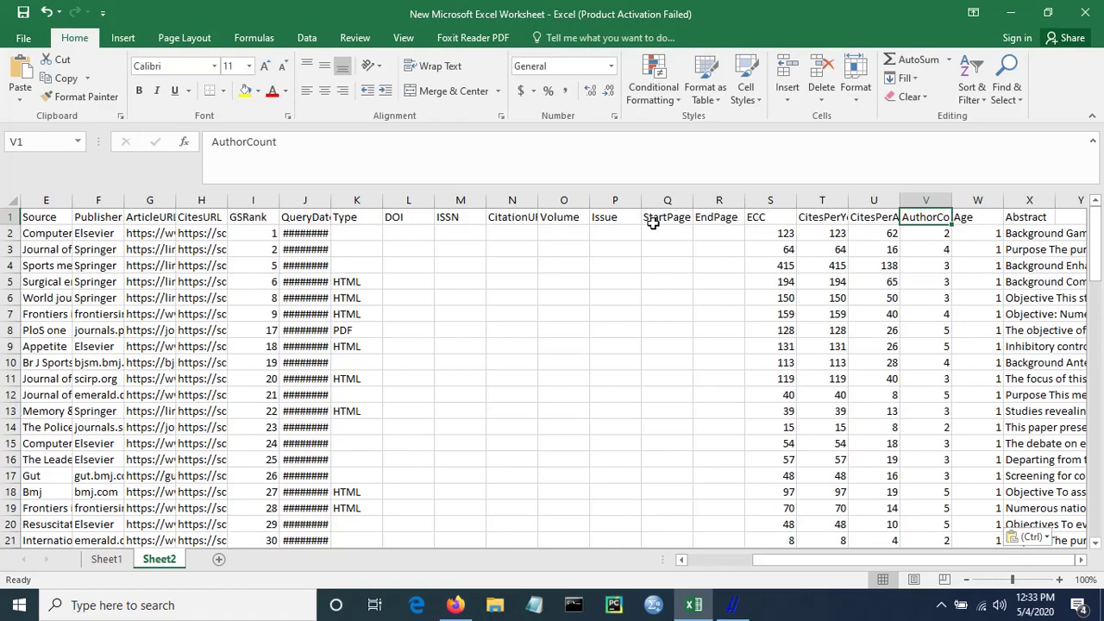
click(242, 221)
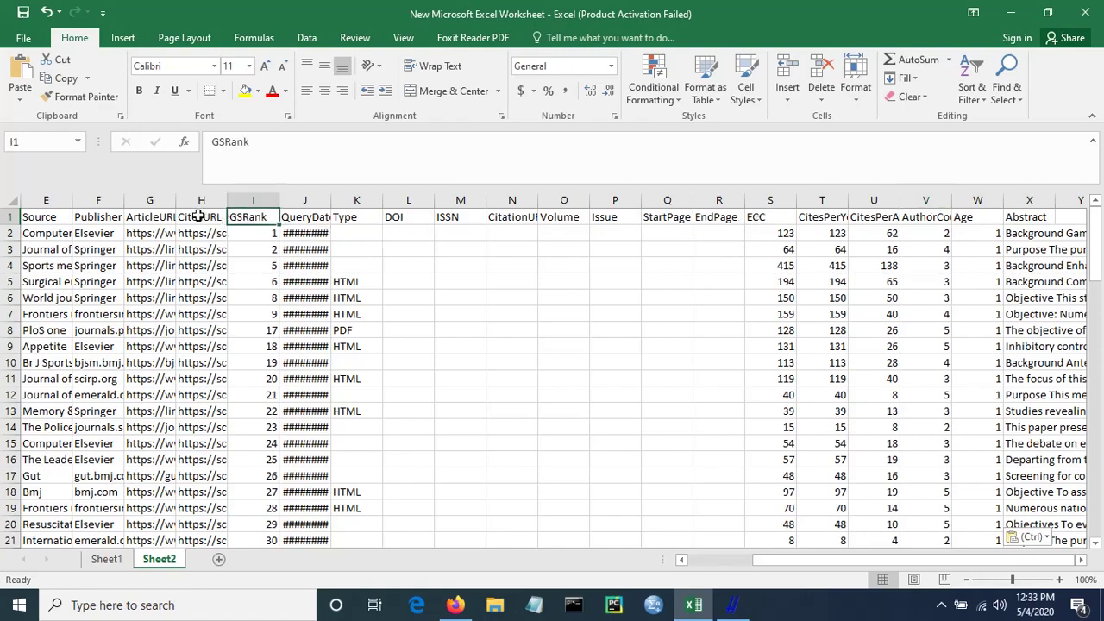
click(198, 216)
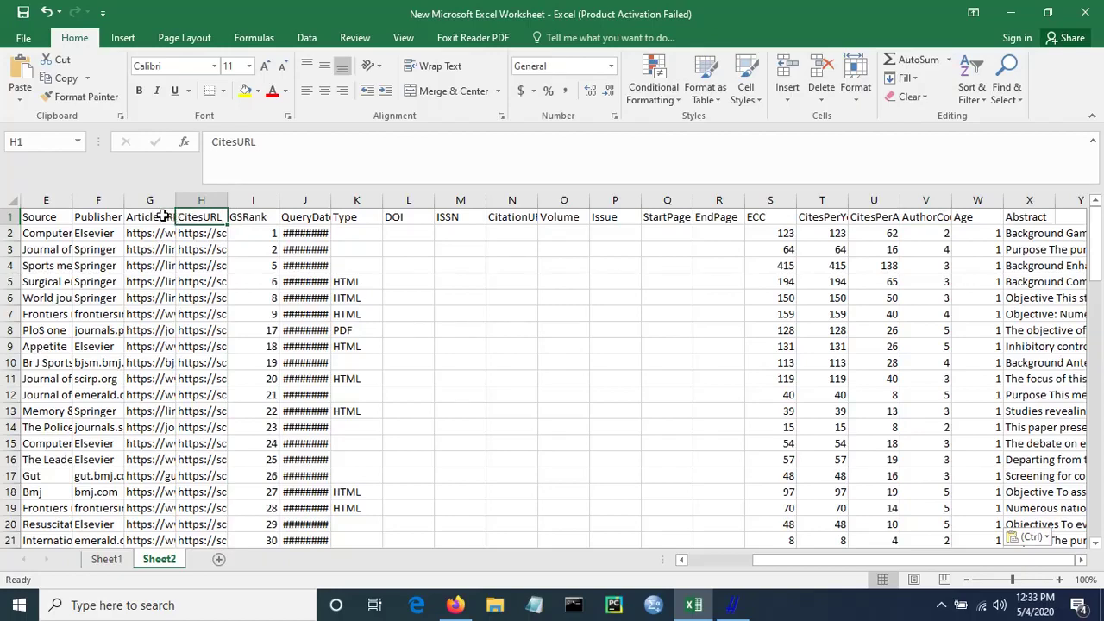
click(162, 217)
click(108, 217)
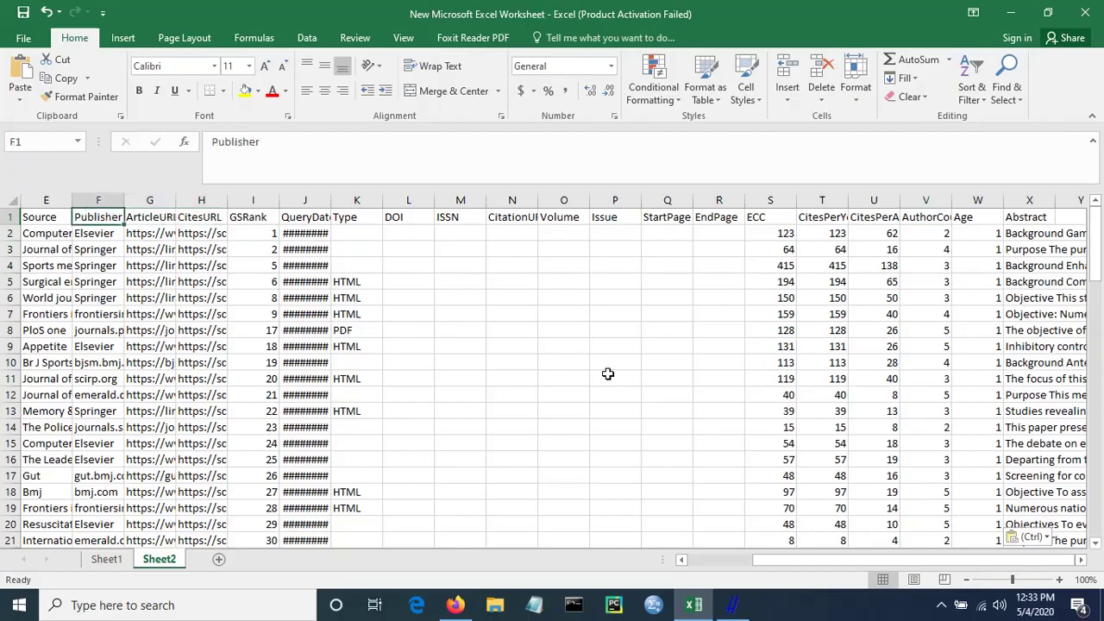
drag(894, 559, 595, 561)
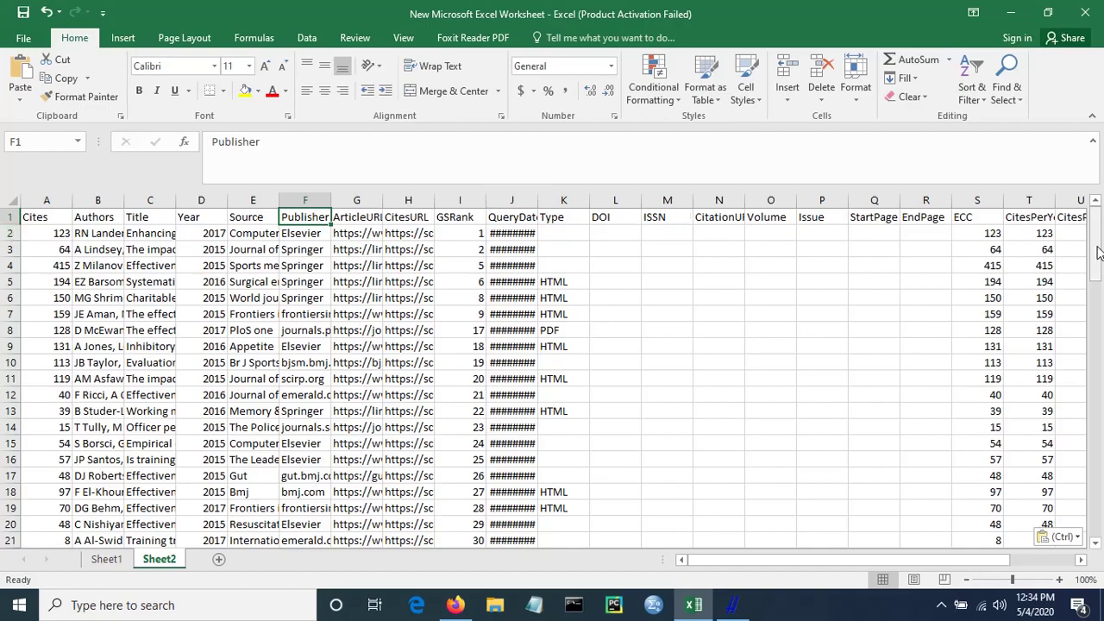
drag(1098, 253, 1093, 216)
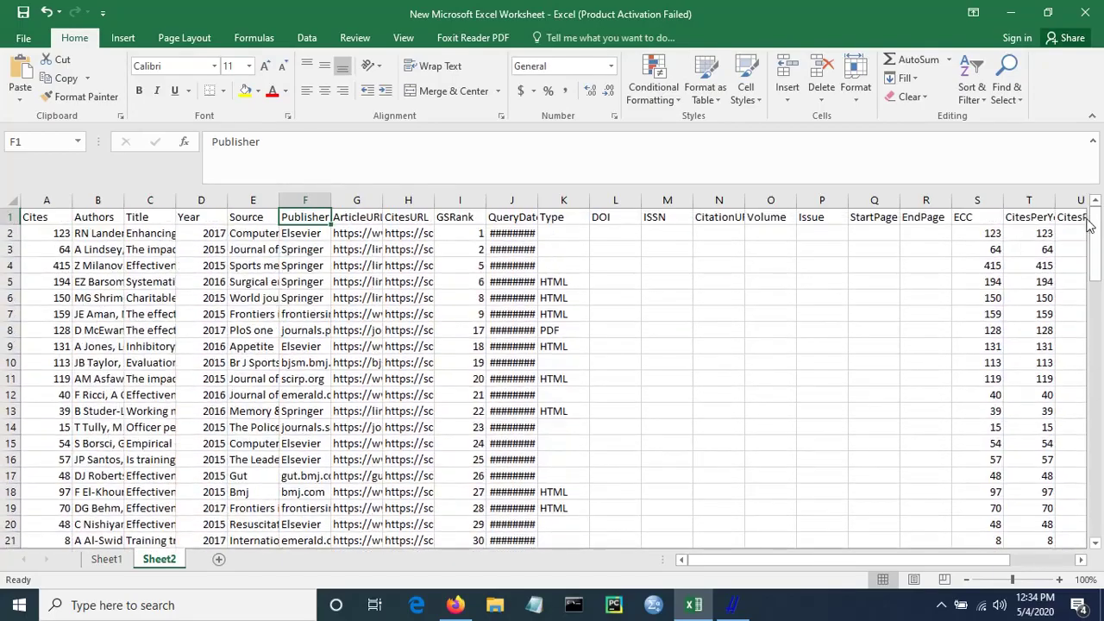
Step: Hide Excel and clear the Training effectiveness keywords in Publish or Perish
click(1014, 13)
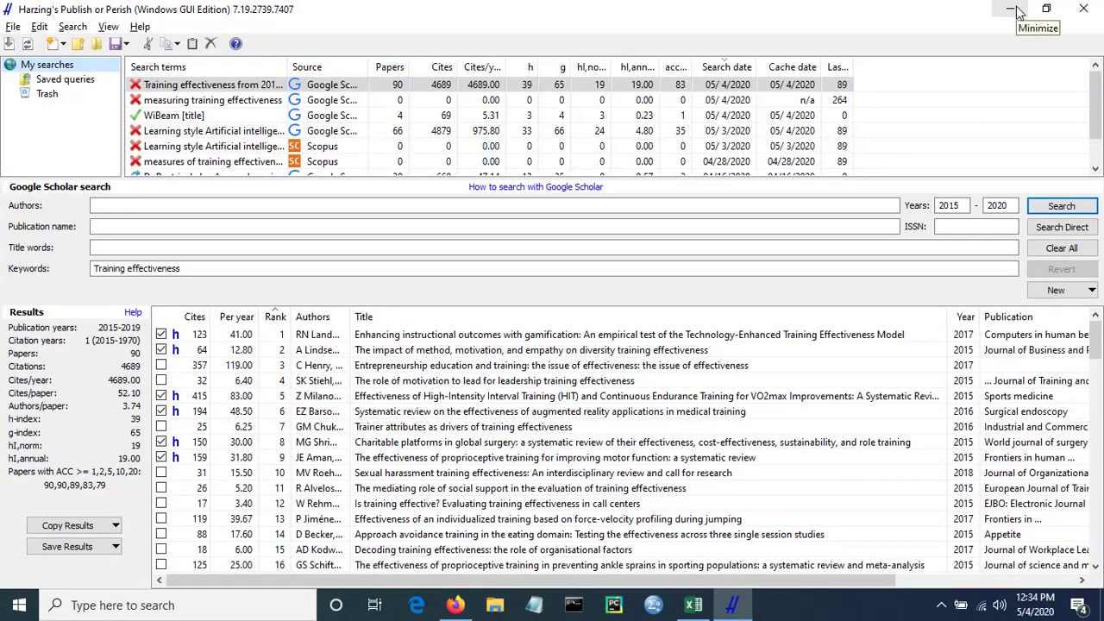
click(389, 269)
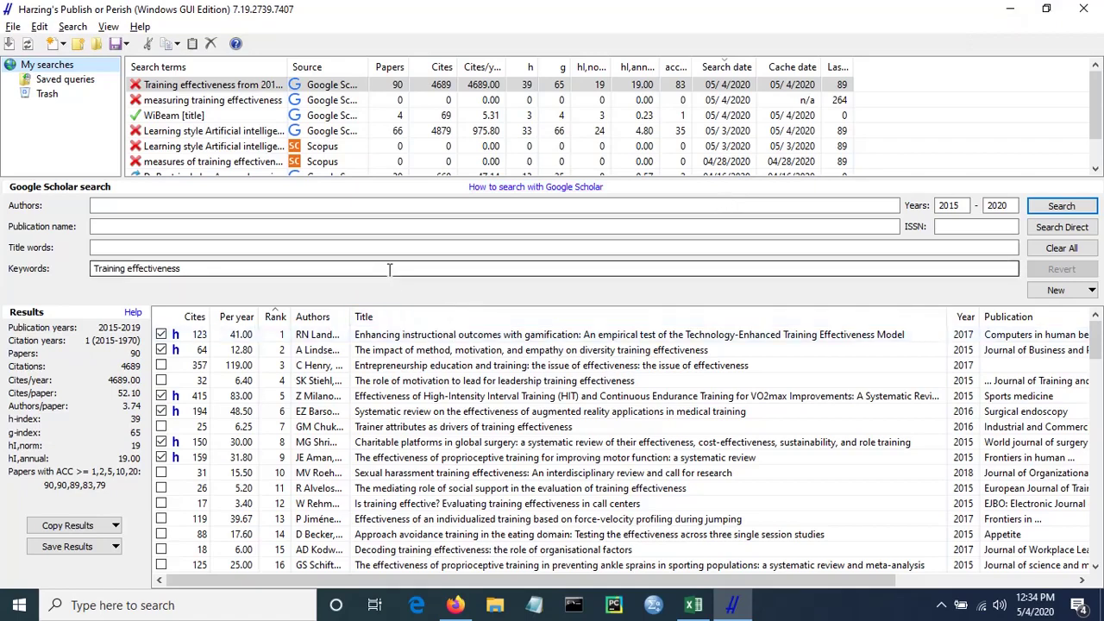
key(BackSpace)
key(BackSpace)
key(BackSpace)
key(BackSpace)
key(BackSpace)
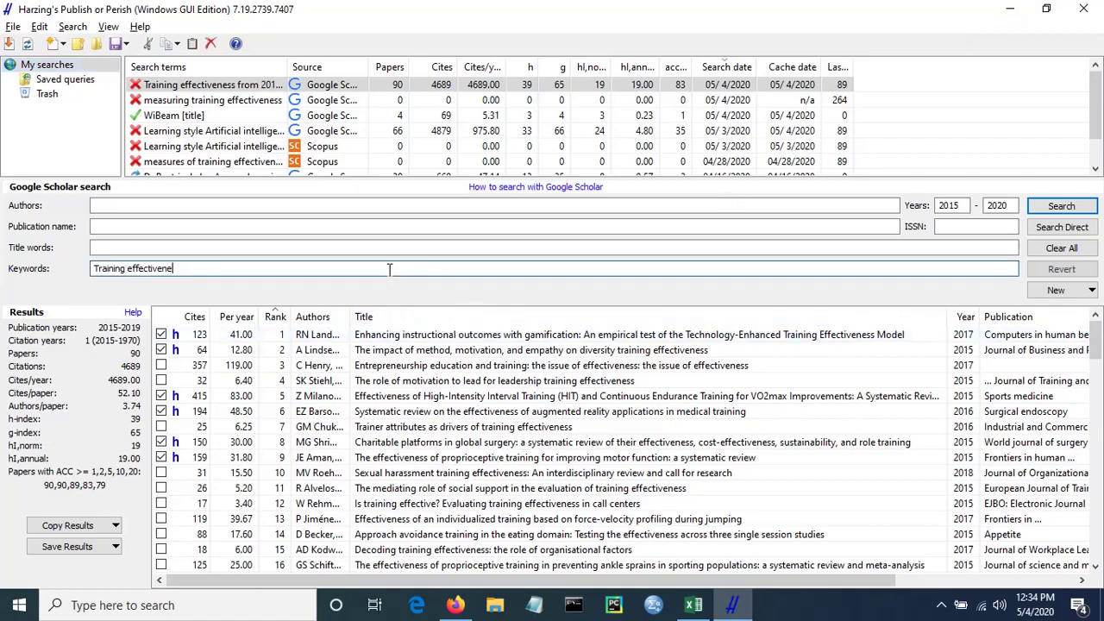
key(BackSpace)
key(BackSpace)
key(BackSpace)
key(BackSpace)
key(BackSpace)
key(BackSpace)
key(BackSpace)
key(BackSpace)
key(BackSpace)
key(BackSpace)
key(BackSpace)
key(BackSpace)
key(BackSpace)
key(BackSpace)
key(BackSpace)
key(BackSpace)
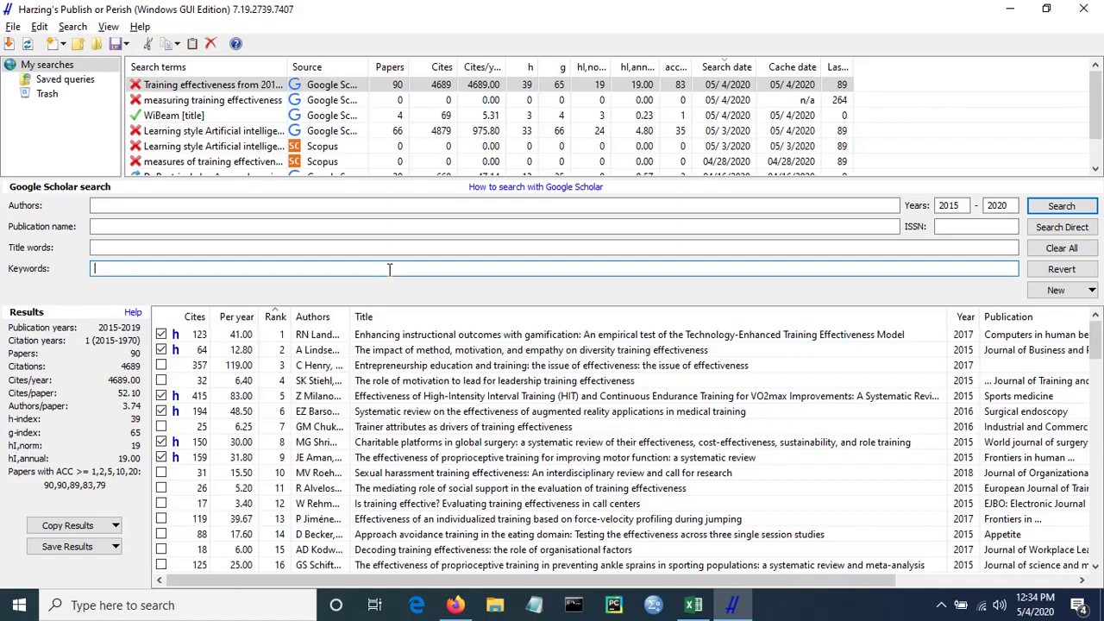
Step: Start a new Google Scholar search and empty its carried-over keywords
click(1074, 296)
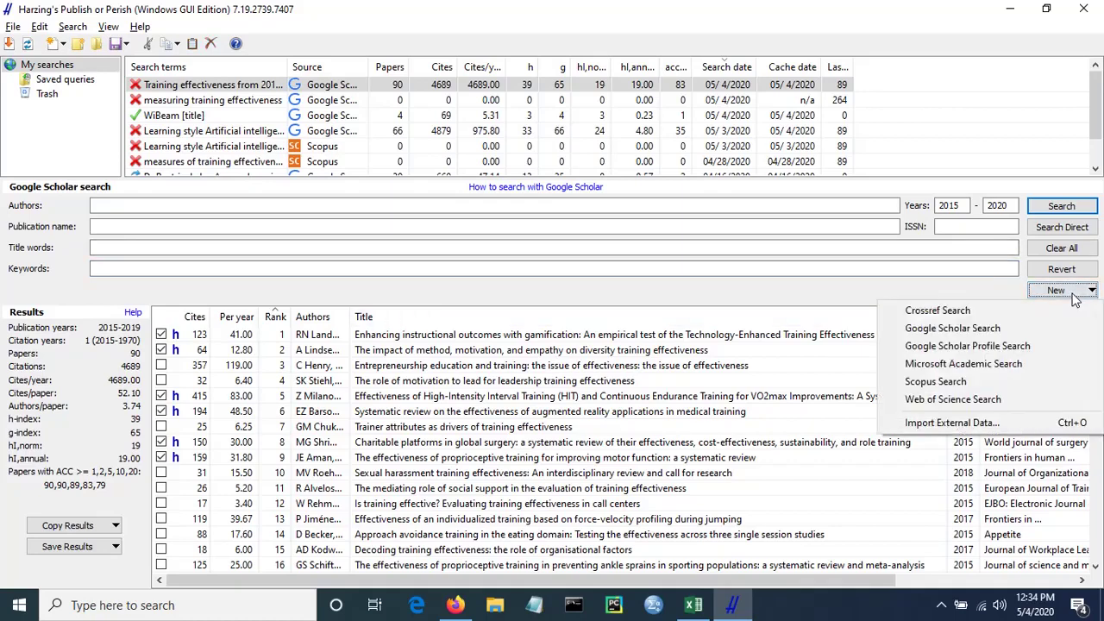
click(972, 329)
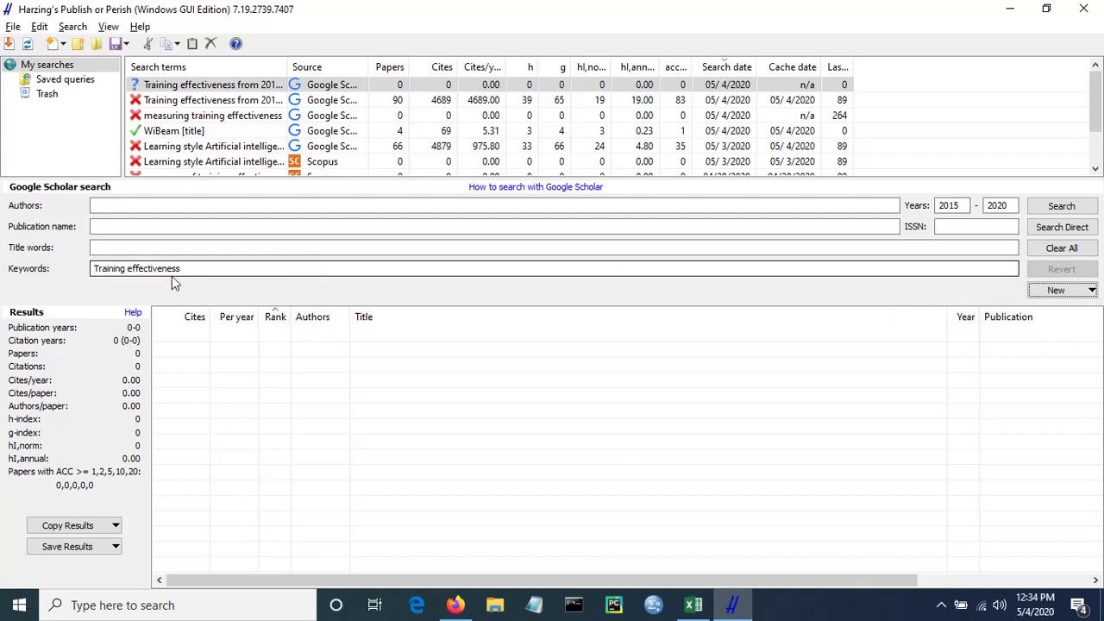
click(202, 265)
key(BackSpace)
key(BackSpace)
key(BackSpace)
key(BackSpace)
key(BackSpace)
key(BackSpace)
key(BackSpace)
key(BackSpace)
key(BackSpace)
key(BackSpace)
key(BackSpace)
key(BackSpace)
key(BackSpace)
key(BackSpace)
key(BackSpace)
key(BackSpace)
key(BackSpace)
key(BackSpace)
key(BackSpace)
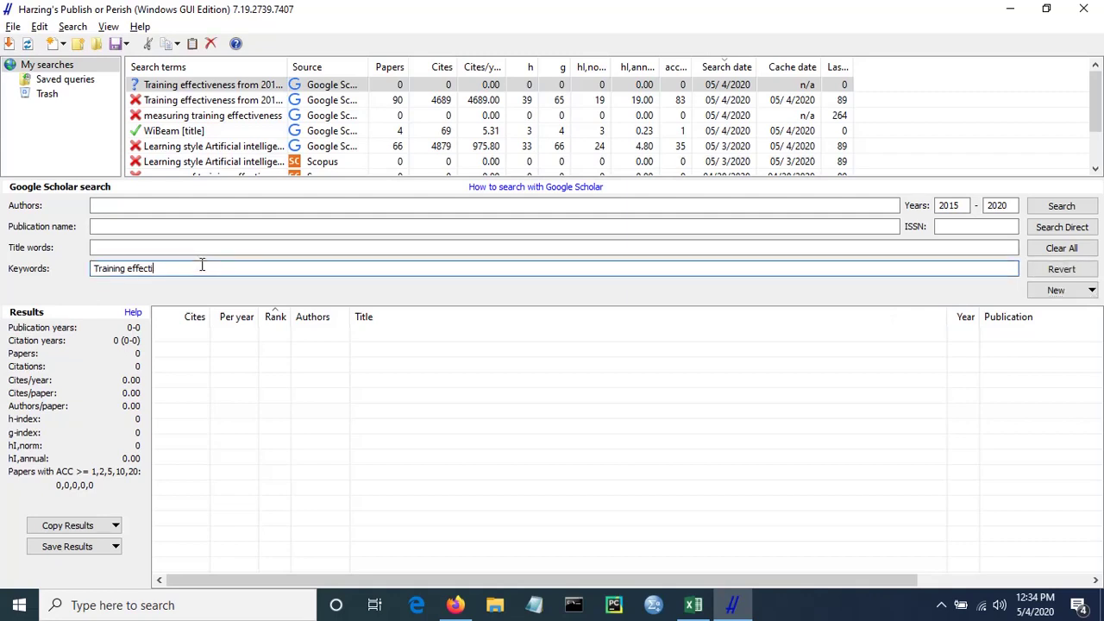
key(BackSpace)
key(BackSpace)
key(BackSpace)
Step: Search for WiBeam in title words with years 2000 to 2020
click(182, 247)
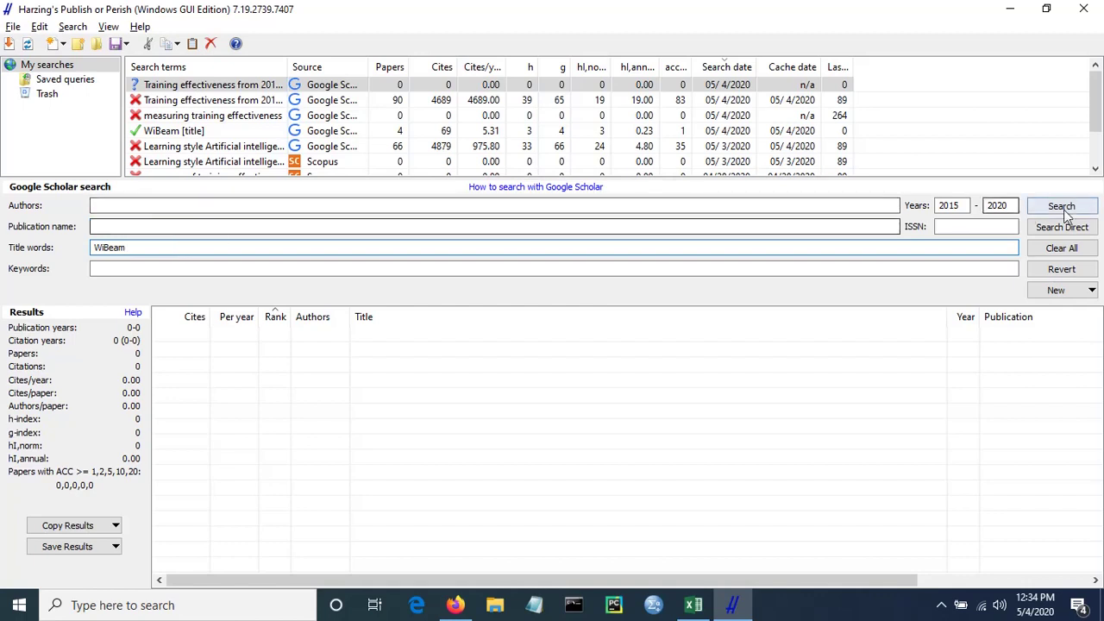
click(966, 209)
key(BackSpace)
key(BackSpace)
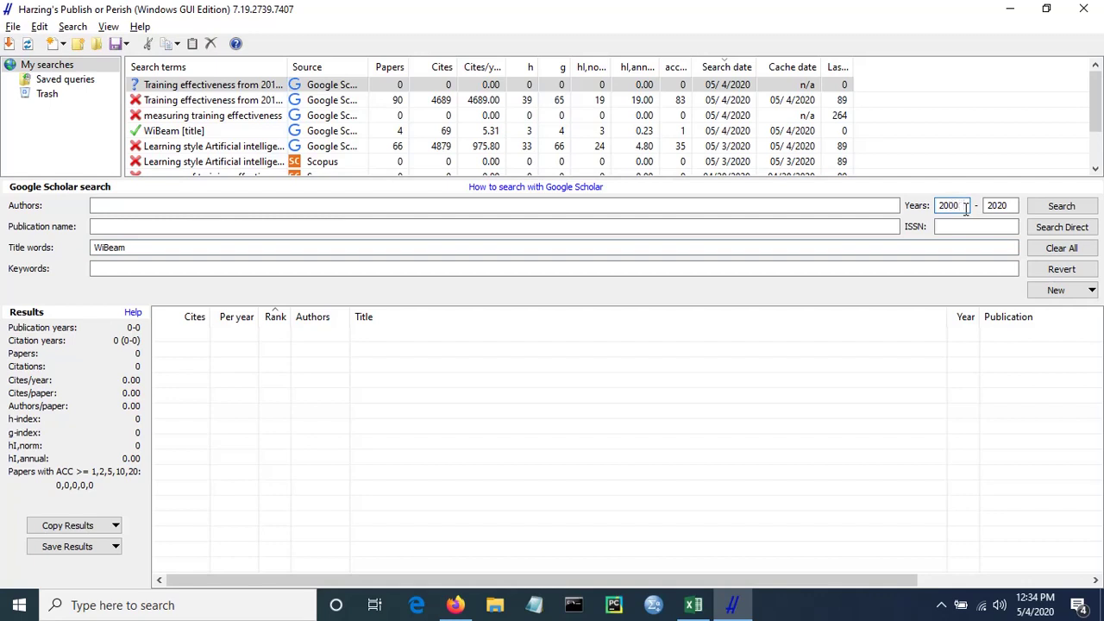
click(1059, 207)
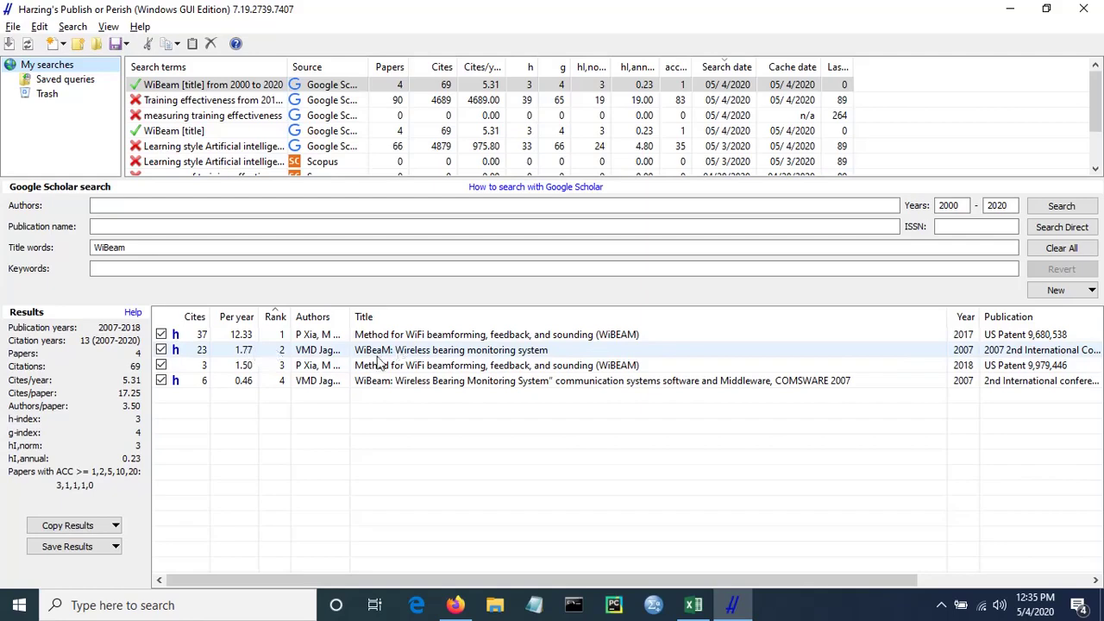
click(427, 355)
click(427, 354)
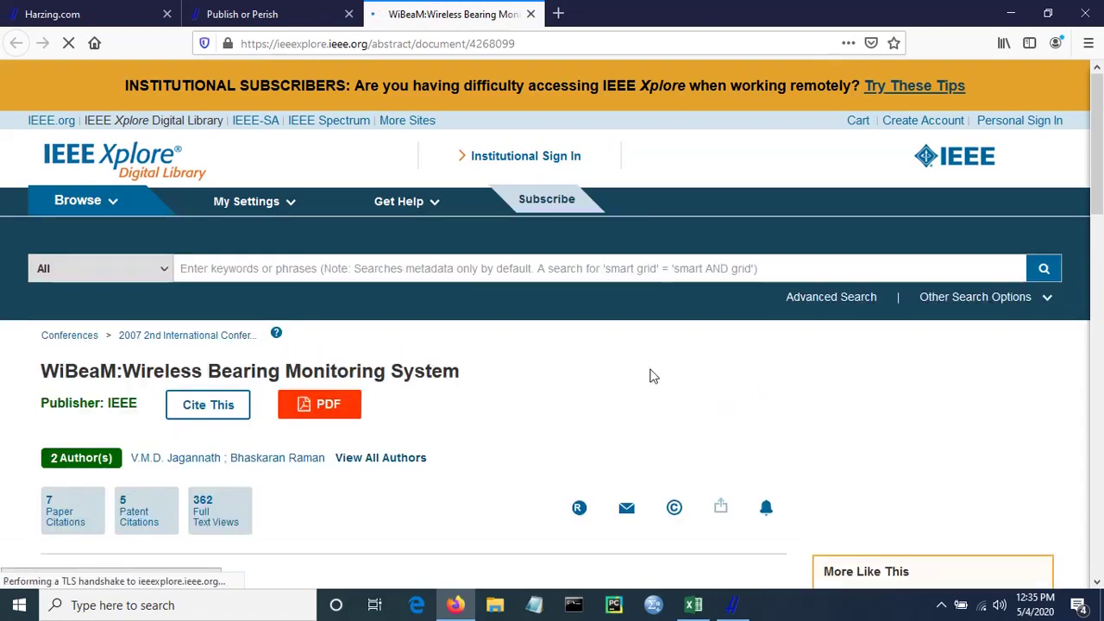
drag(1092, 183, 1095, 78)
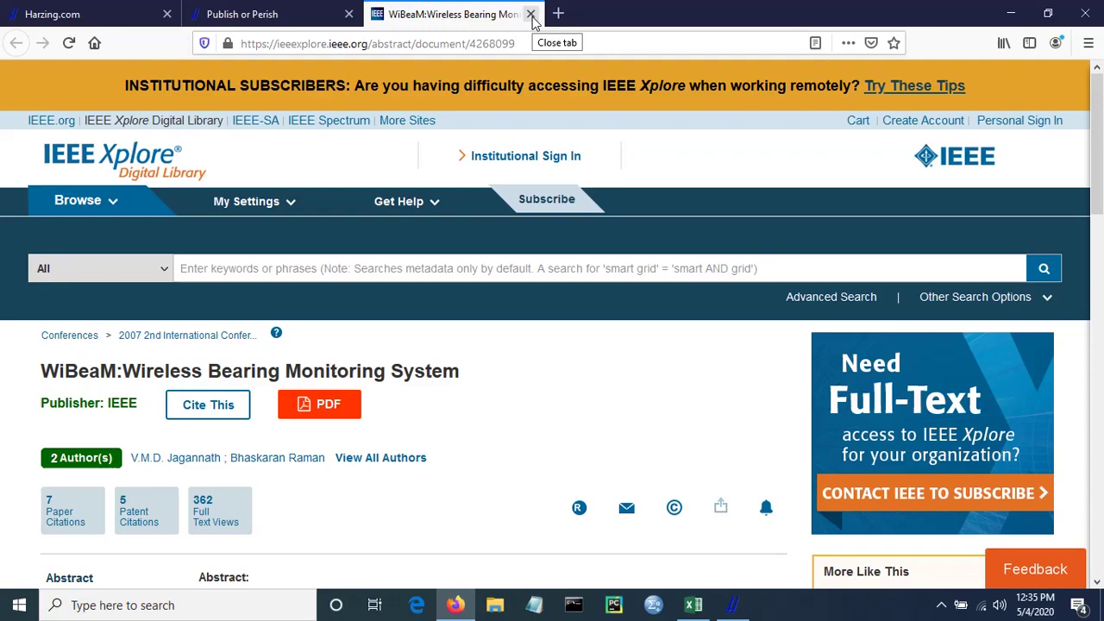
click(531, 15)
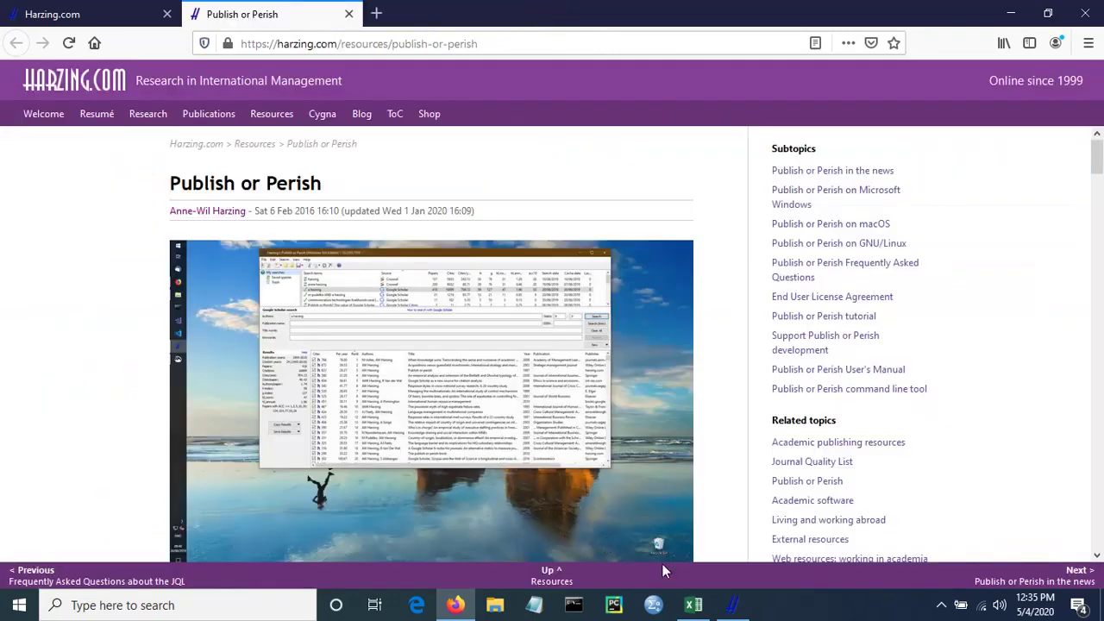
click(733, 605)
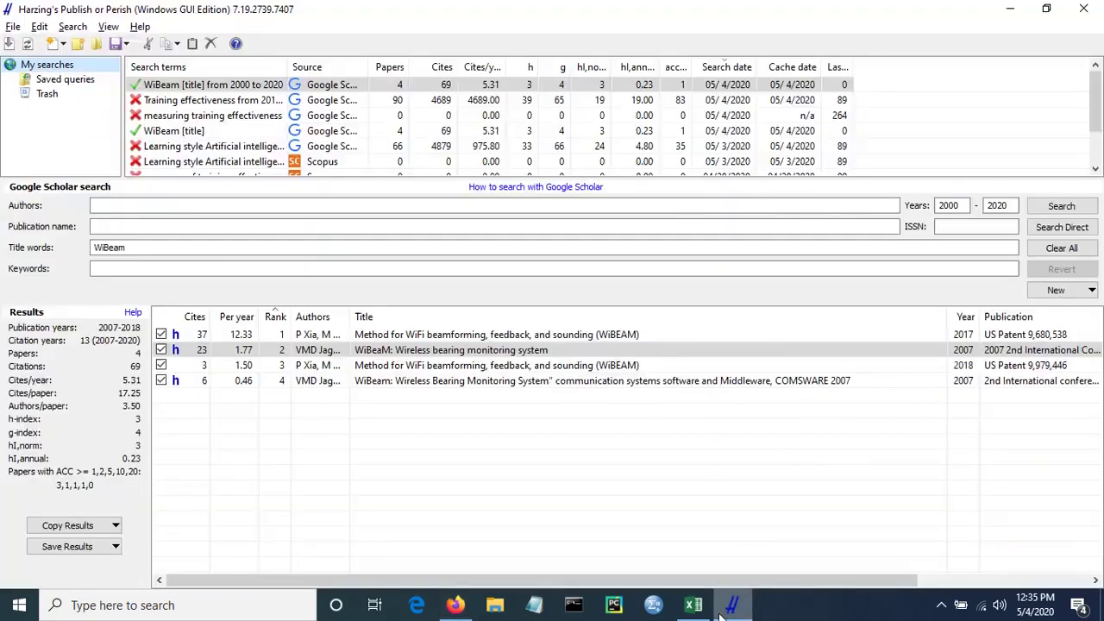
Step: Browse the saved searches and load the Scopus 'measures of training effectiveness' query
click(207, 104)
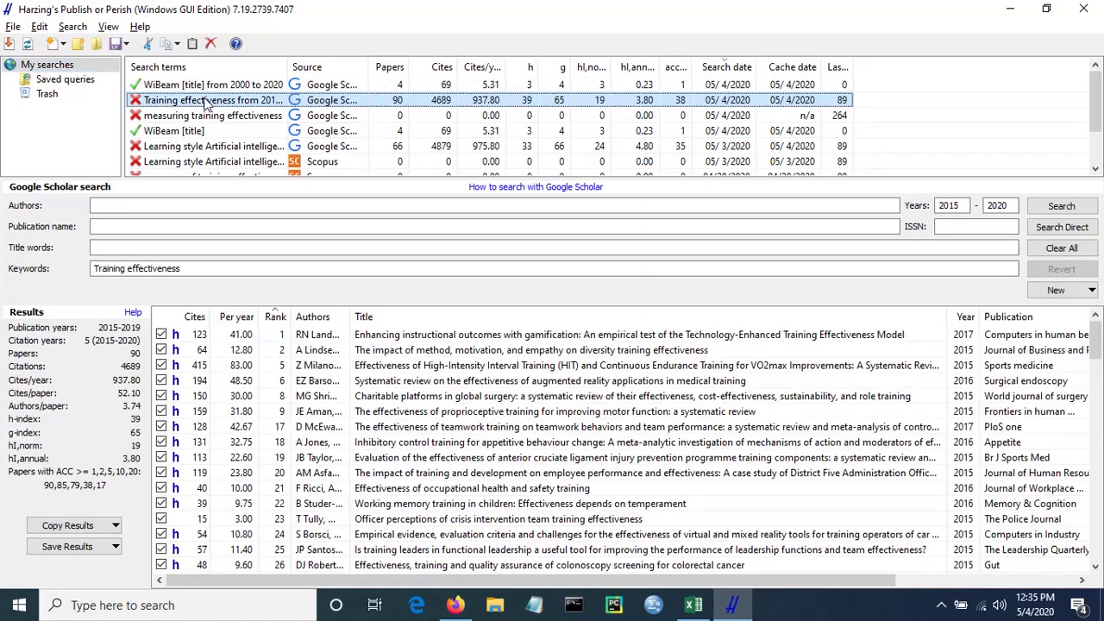
click(216, 117)
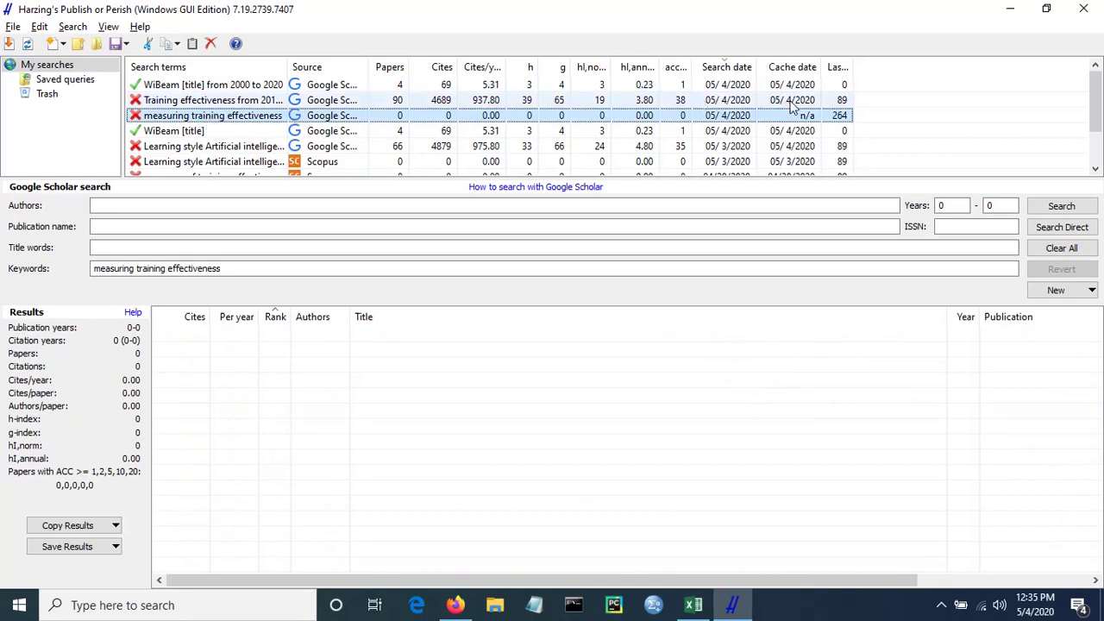
click(201, 148)
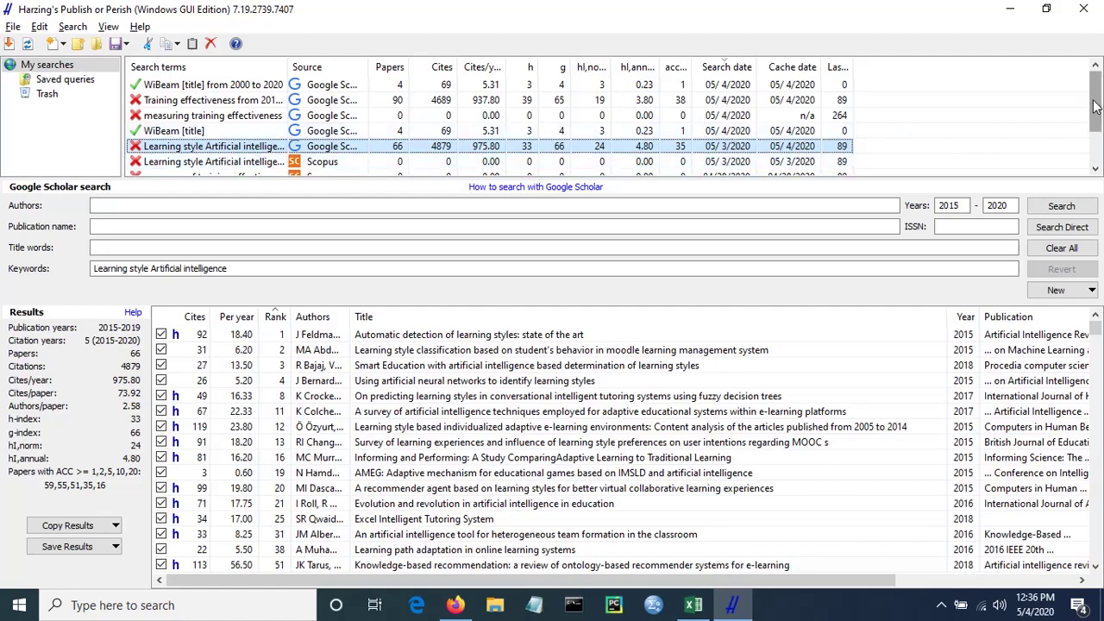
drag(1095, 105, 1095, 129)
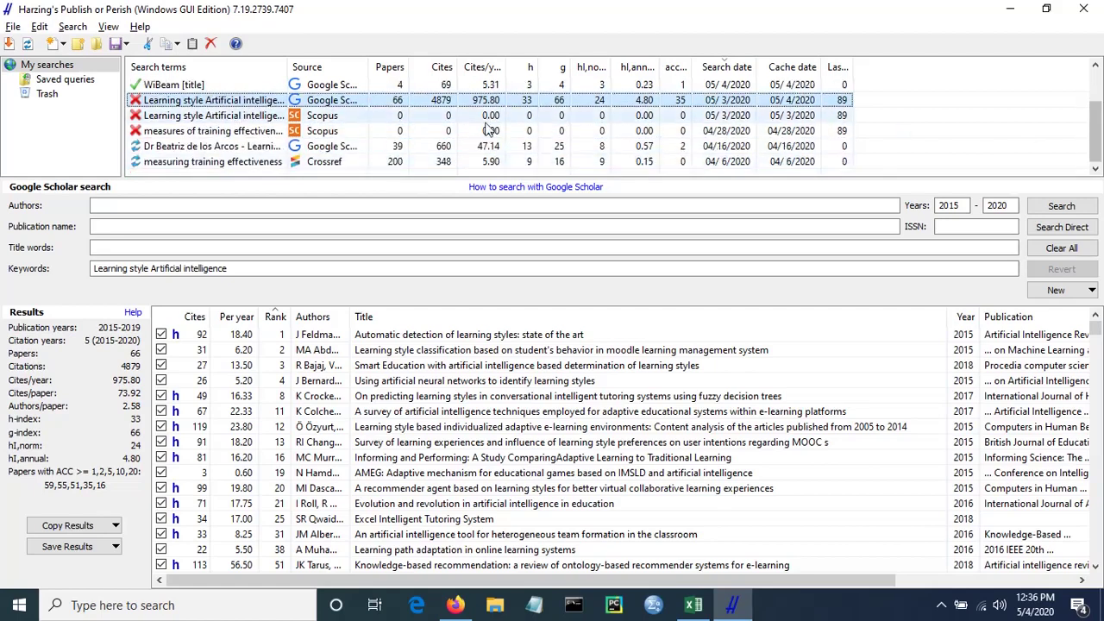
click(264, 119)
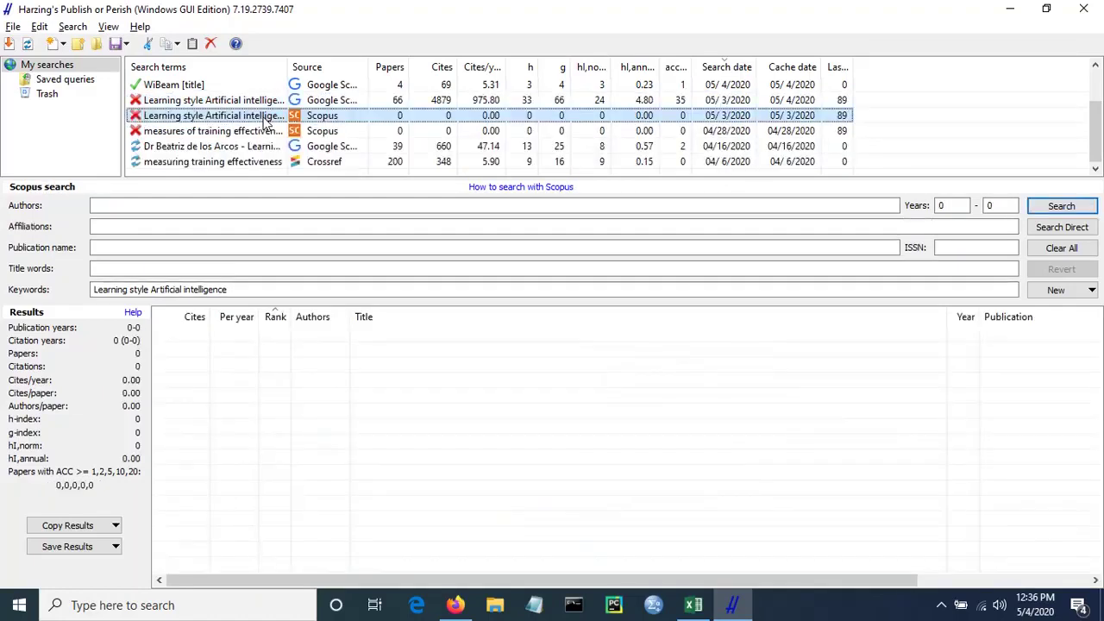
click(257, 133)
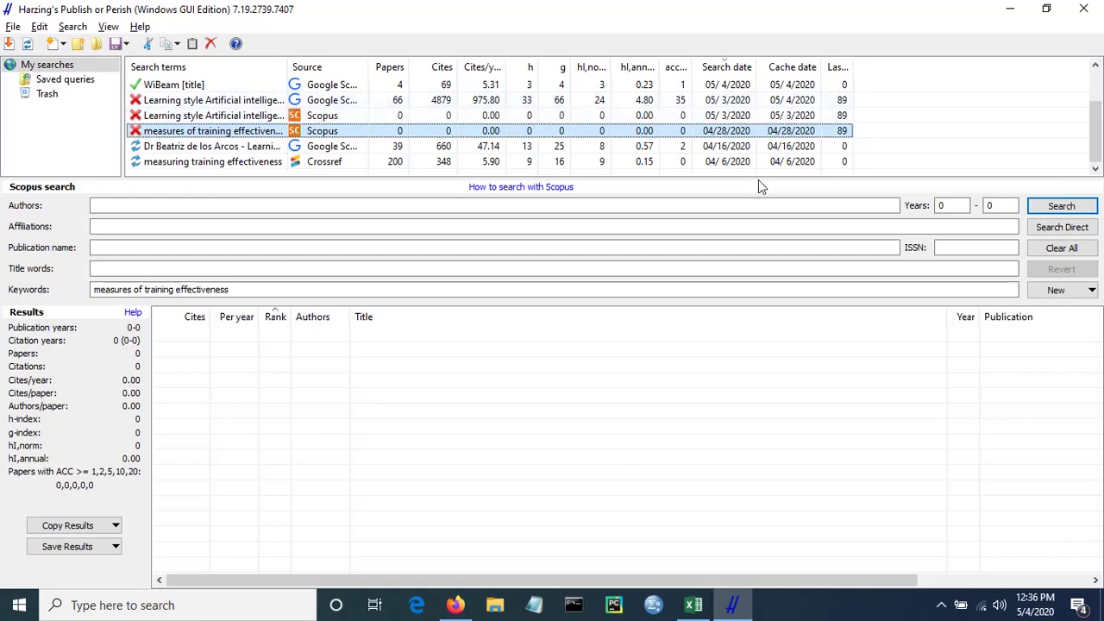
click(1091, 294)
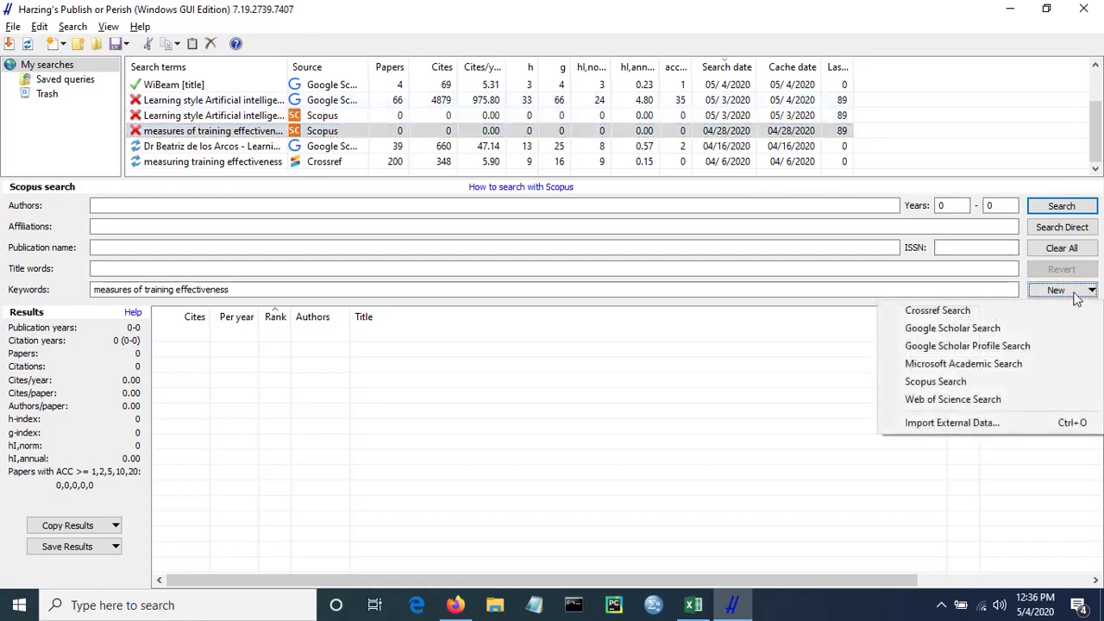
Step: Run a Crossref search for 'measures of training effectiveness' and scroll its 200 results
click(960, 317)
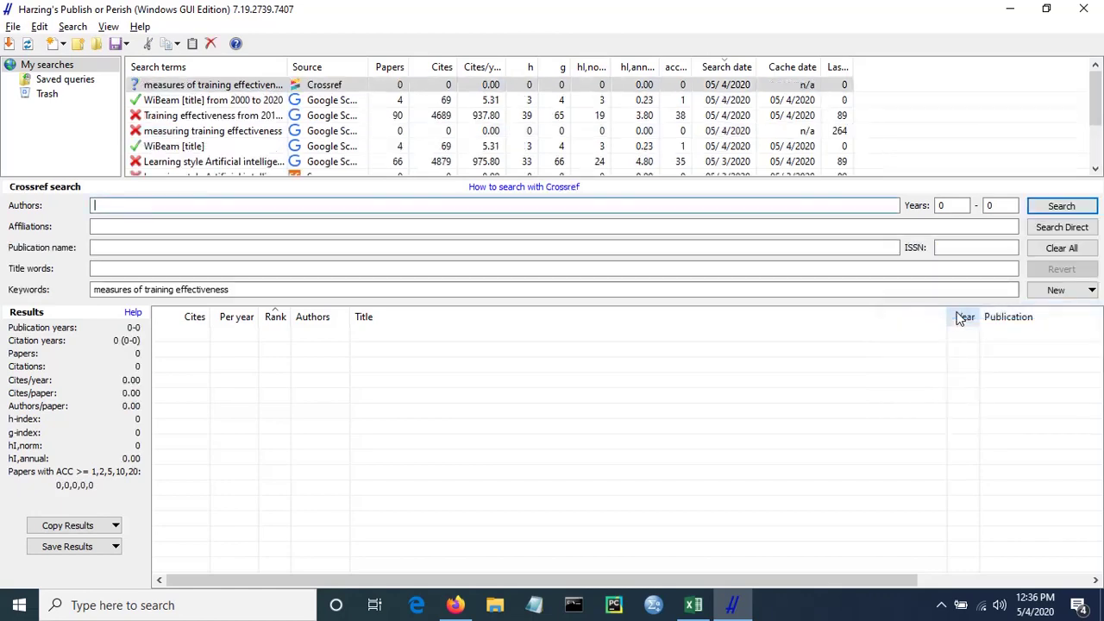
click(1061, 207)
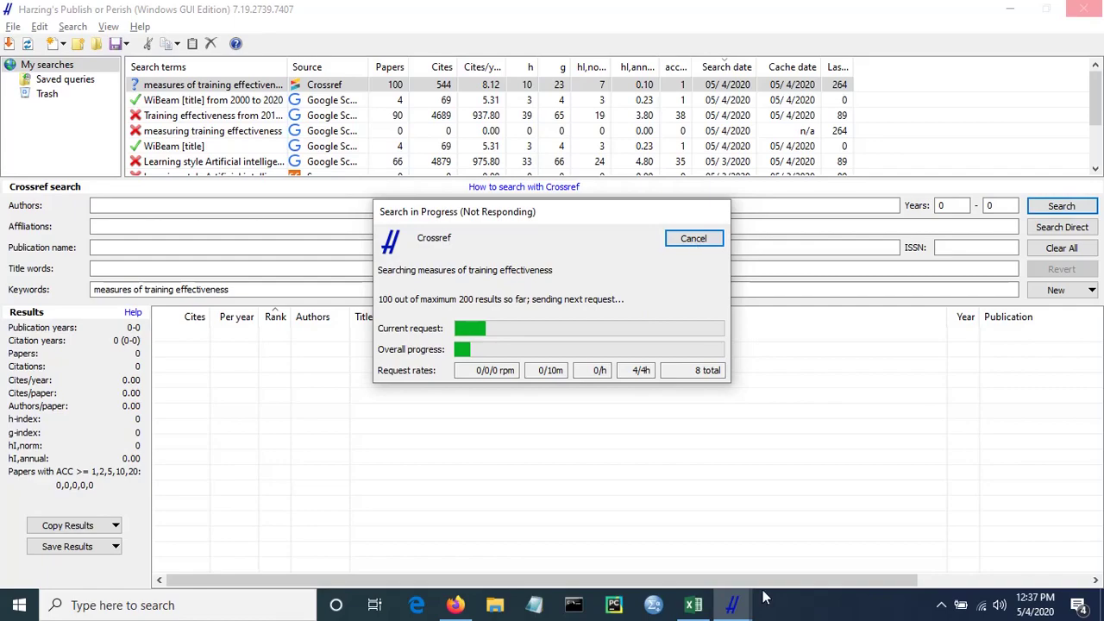
mouse_move(743, 613)
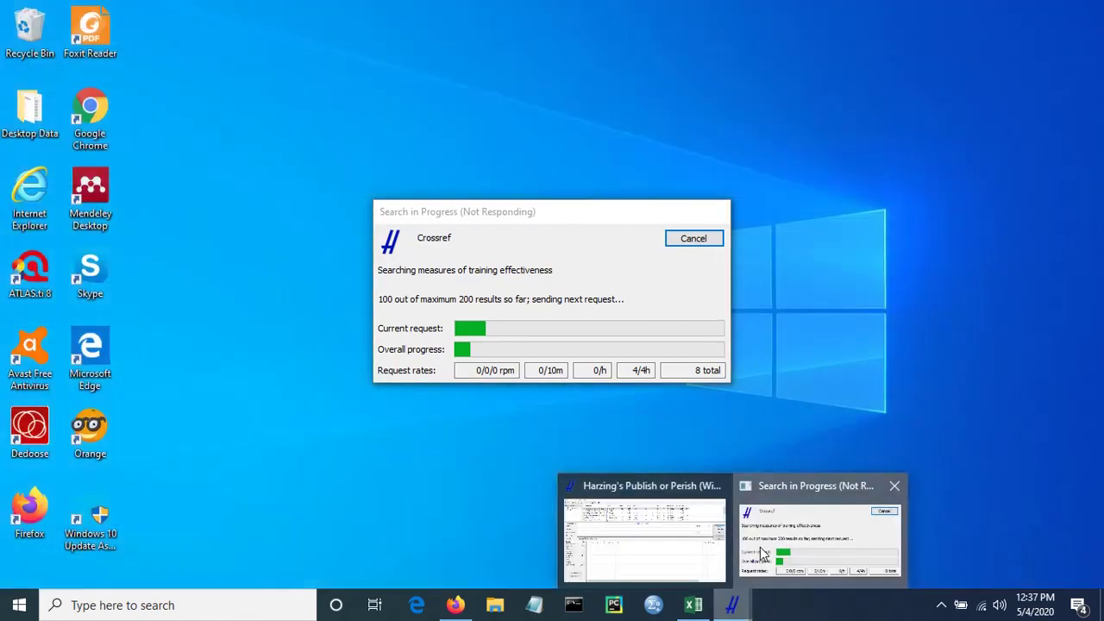
click(760, 547)
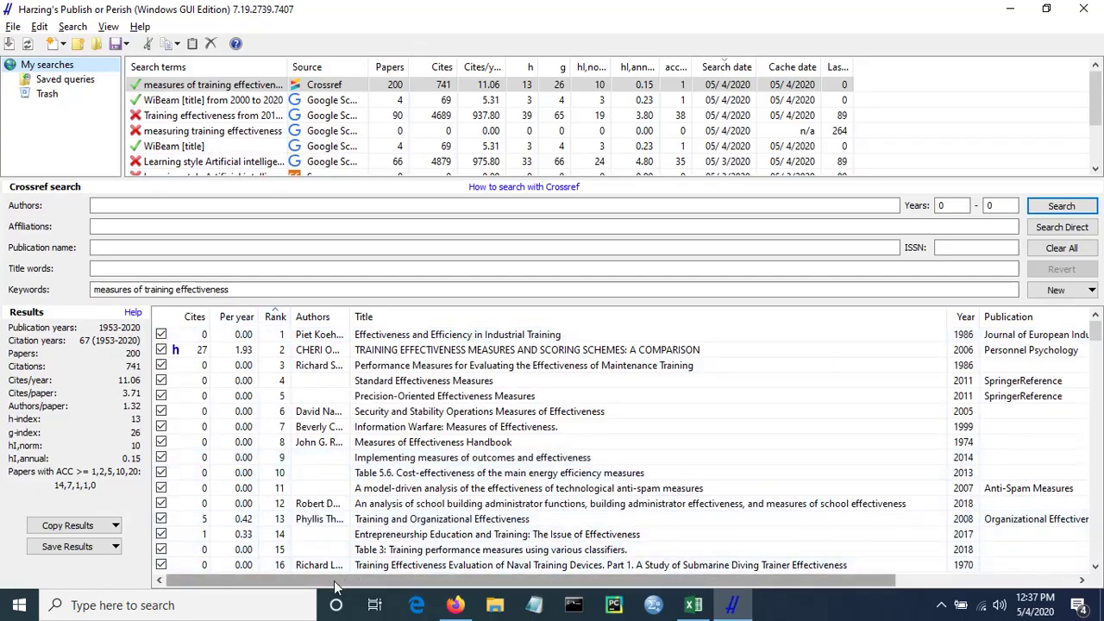
drag(336, 580, 593, 592)
drag(415, 588, 246, 586)
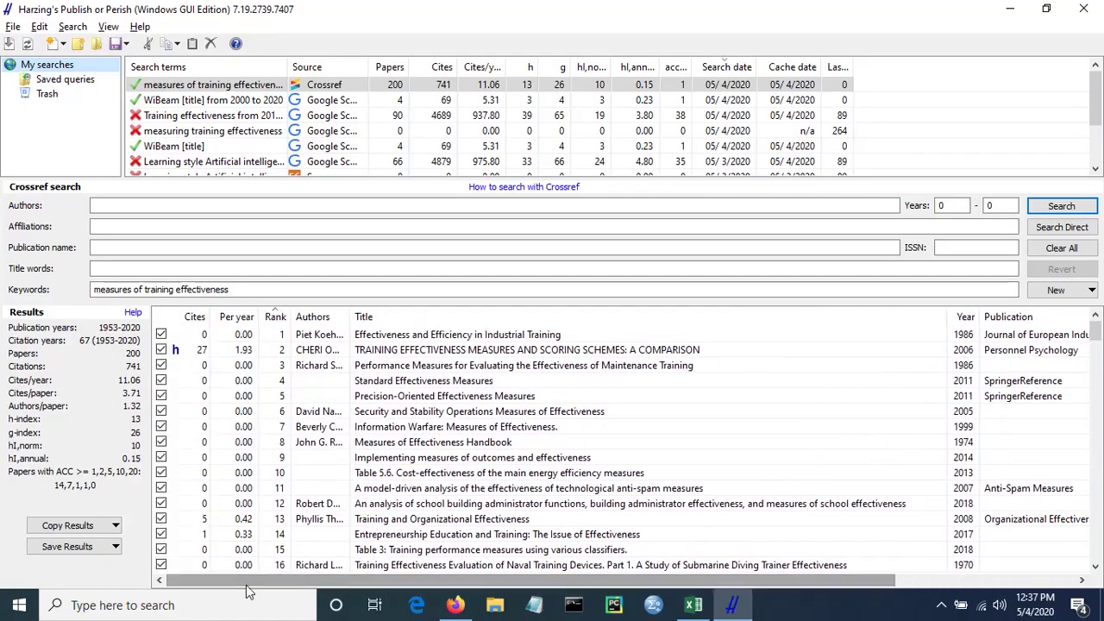